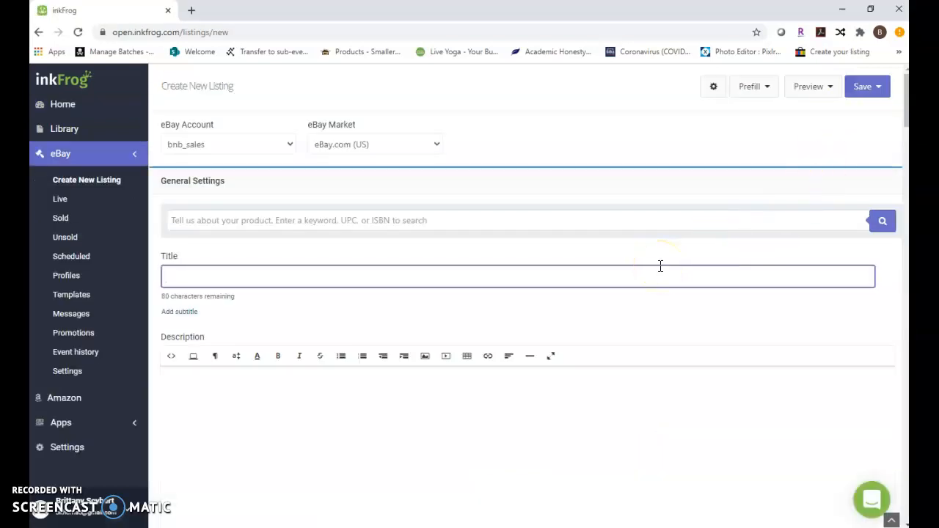
Step: Examine the first item's row in the Excel inventory sheet and its photos in the 7.23.2020 picture folder
left_click(490, 276)
left_click(305, 527)
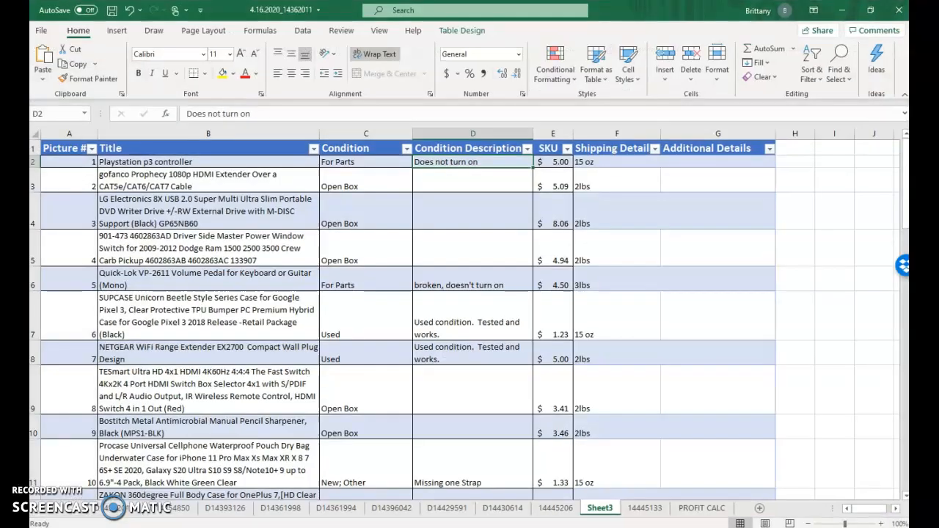
left_click(212, 161)
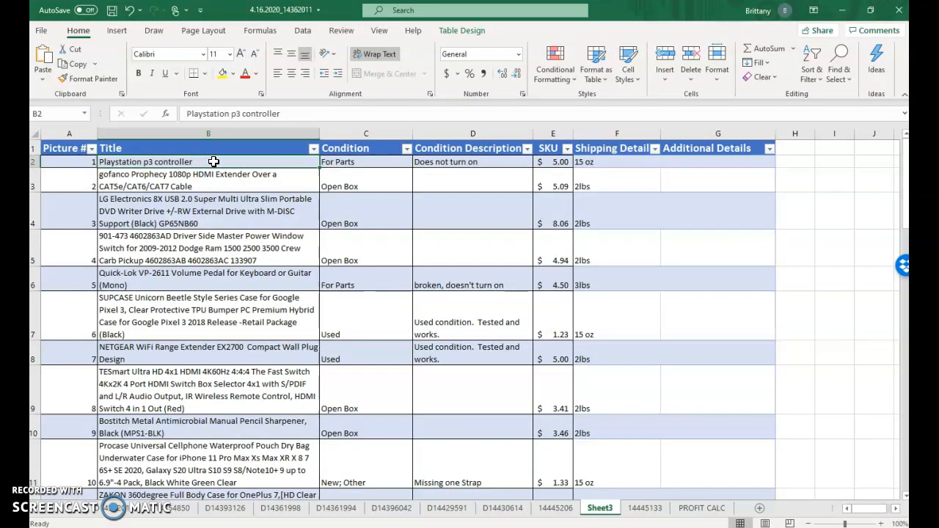
left_click(843, 10)
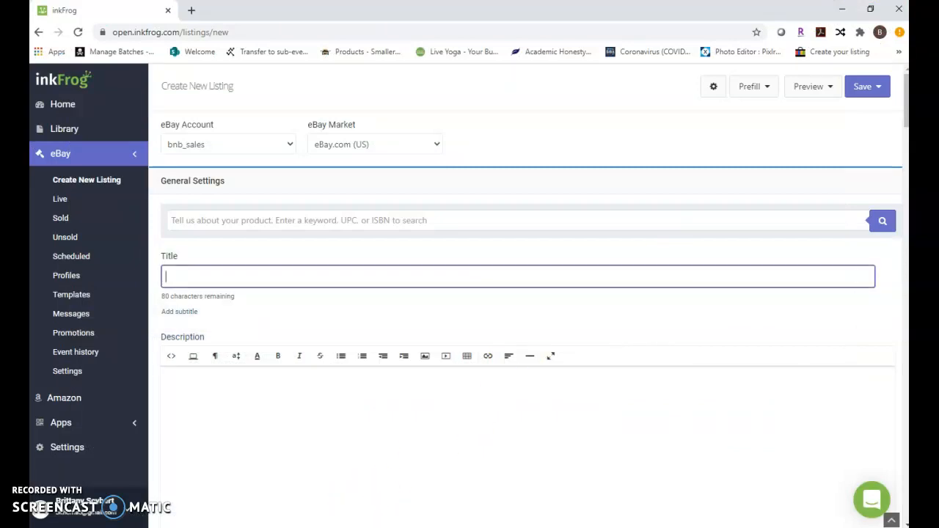
key("alt+Tab")
scroll(422, 153, "up", 1)
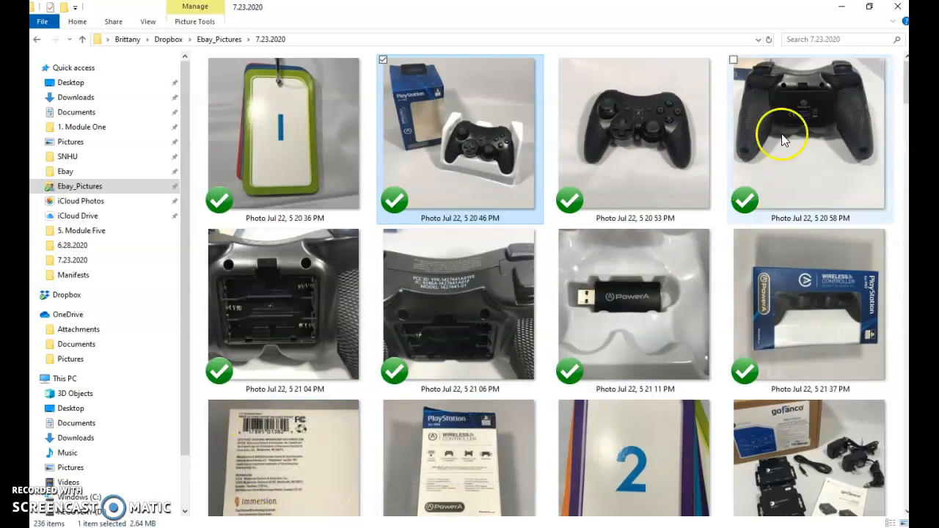
left_click(842, 15)
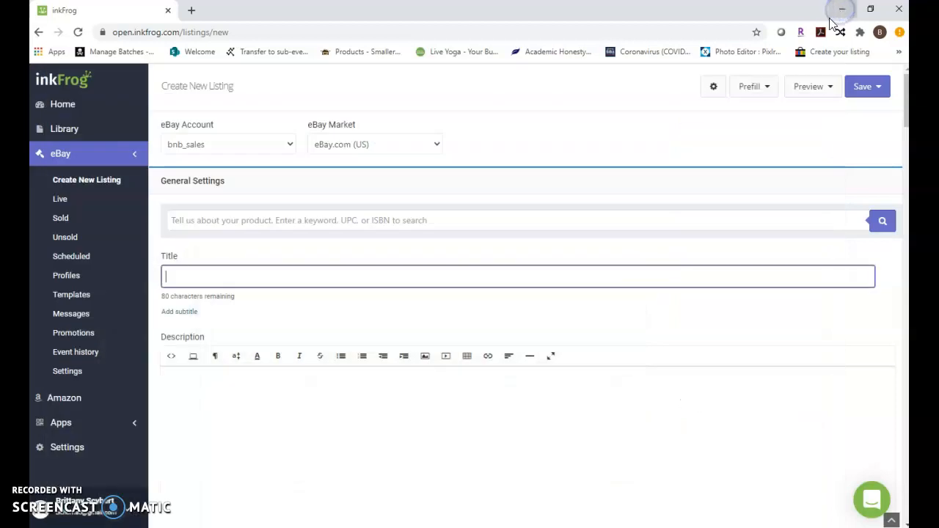
Step: Copy the title "Playstation p3 controller" from the Excel inventory sheet into the new inkFrog listing's Title field
key("alt+Tab")
double_click(204, 165)
left_click_drag(194, 163, 94, 163)
key("ctrl+c")
key("alt+Tab")
left_click(291, 270)
key("ctrl+v")
Step: Capitalize "Controller" in the listing title and append "Black 1427441-01" to it
left_click(224, 276)
key("BackSpace")
type("C")
left_click(296, 279)
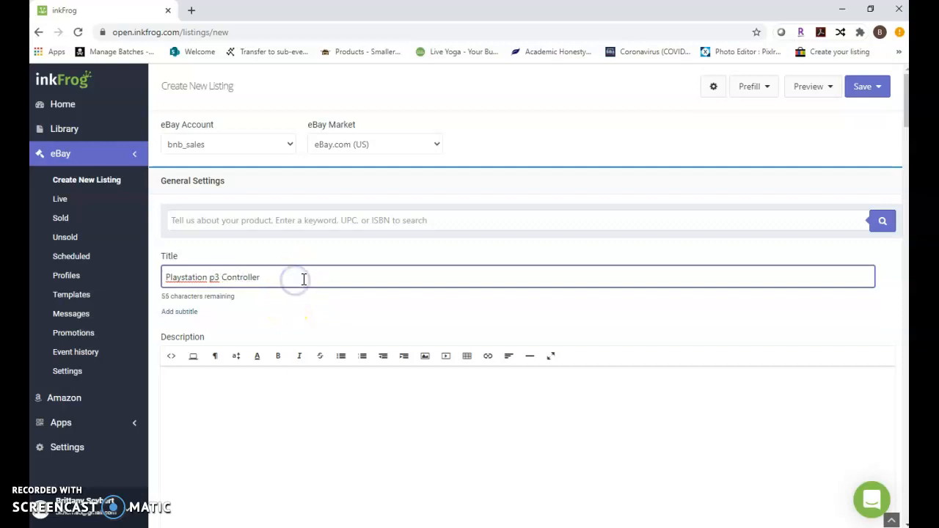
type("Black")
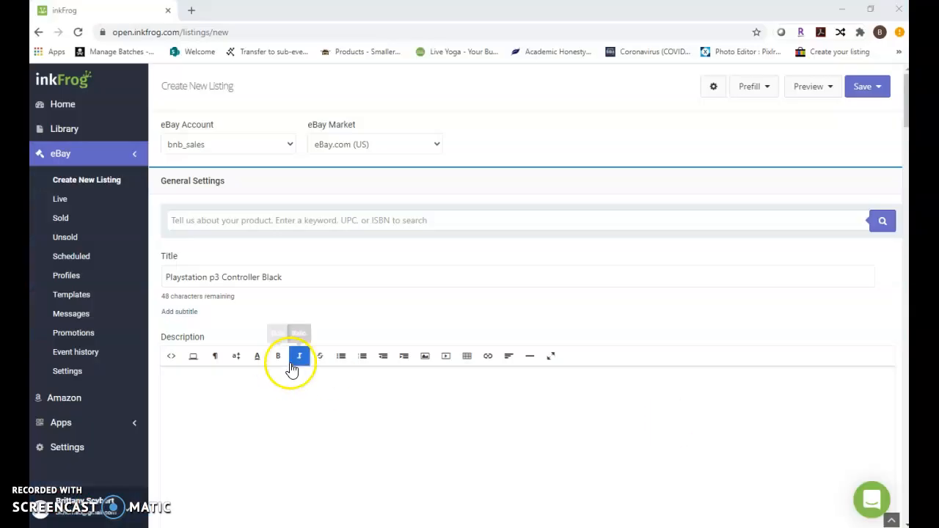
left_click(315, 278)
type("14274")
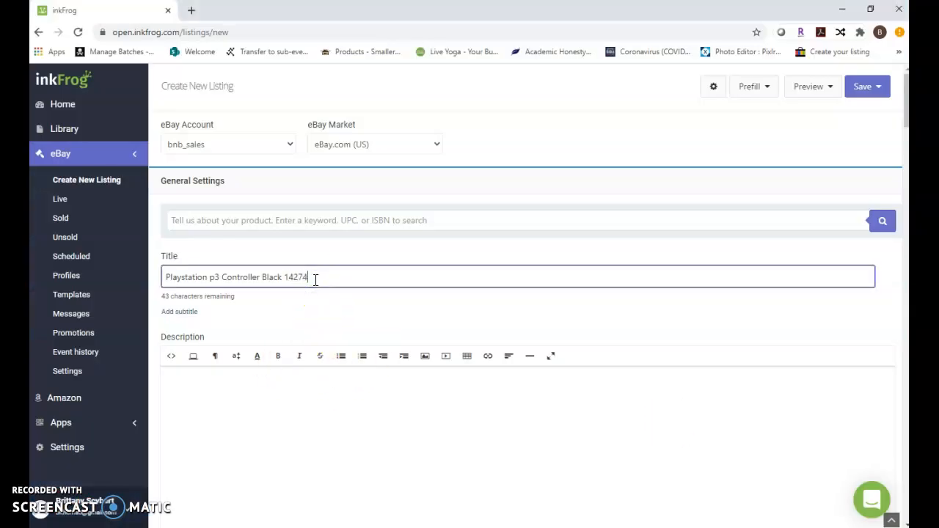
type("41-01")
Step: Check the controller's condition details in the Excel sheet and enter "For parts; does not turn on" as the listing description
left_click(263, 455)
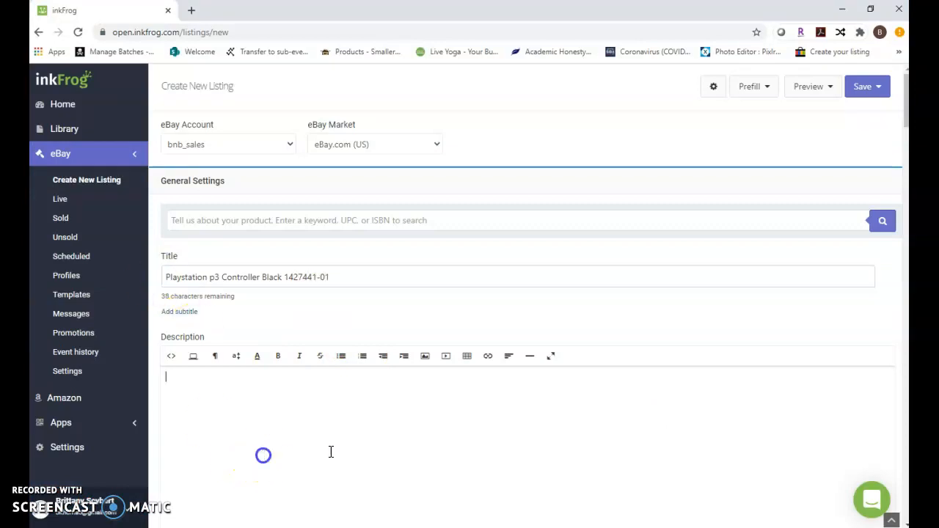
scroll(348, 325, "down", 1)
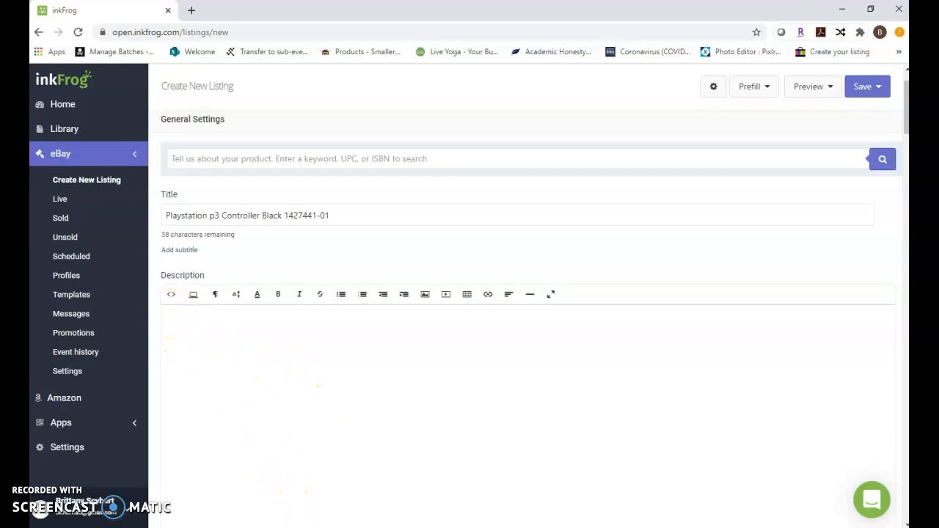
key("alt+Tab")
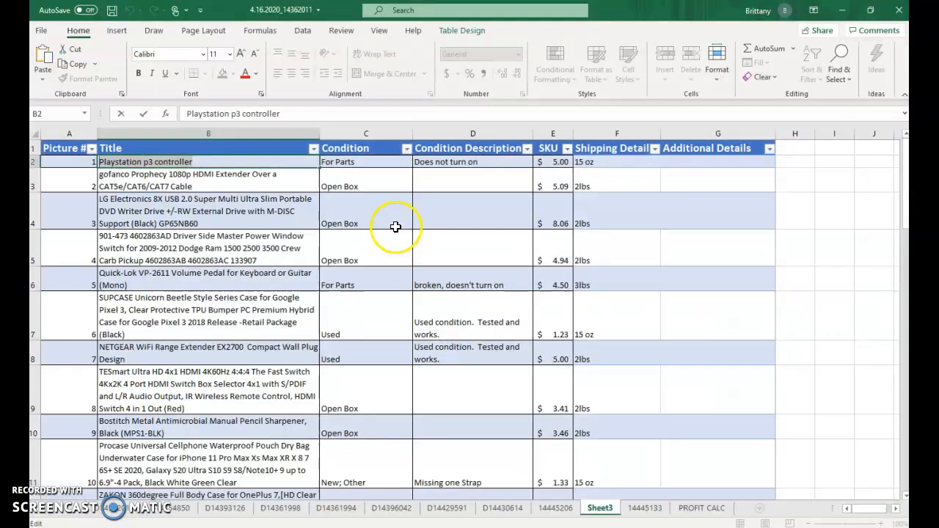
left_click(378, 160)
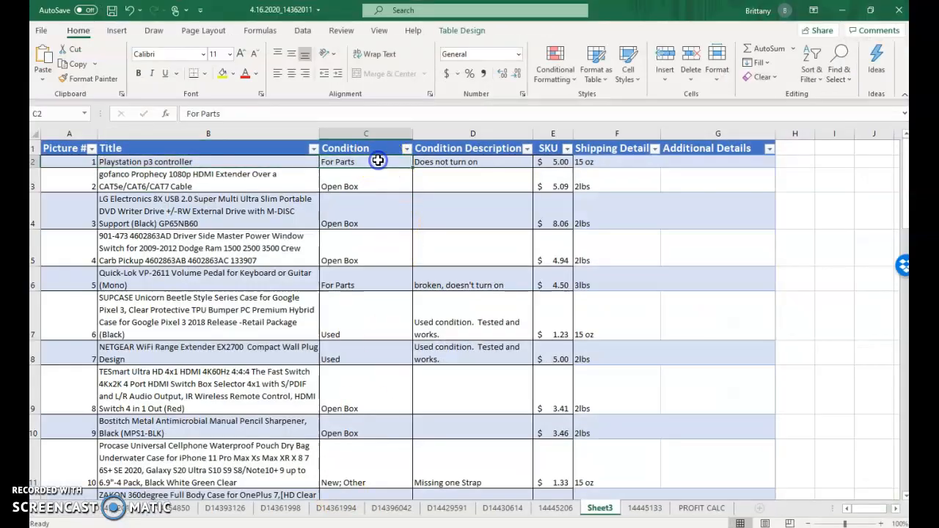
left_click(496, 160)
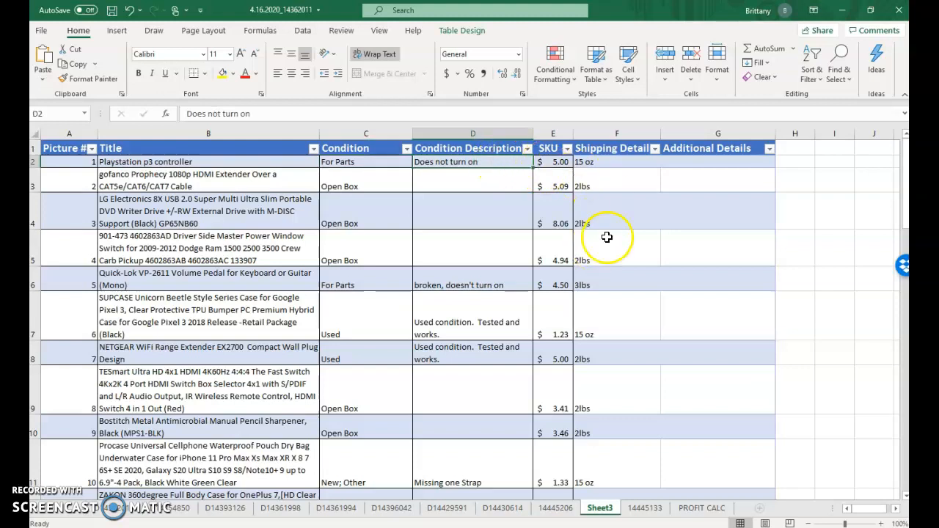
left_click(701, 160)
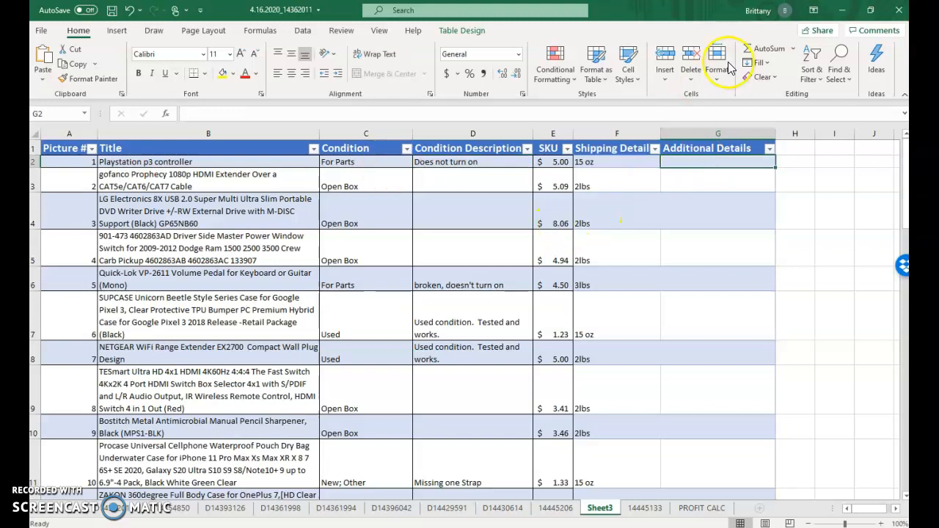
left_click(843, 10)
left_click(231, 345)
type("For ")
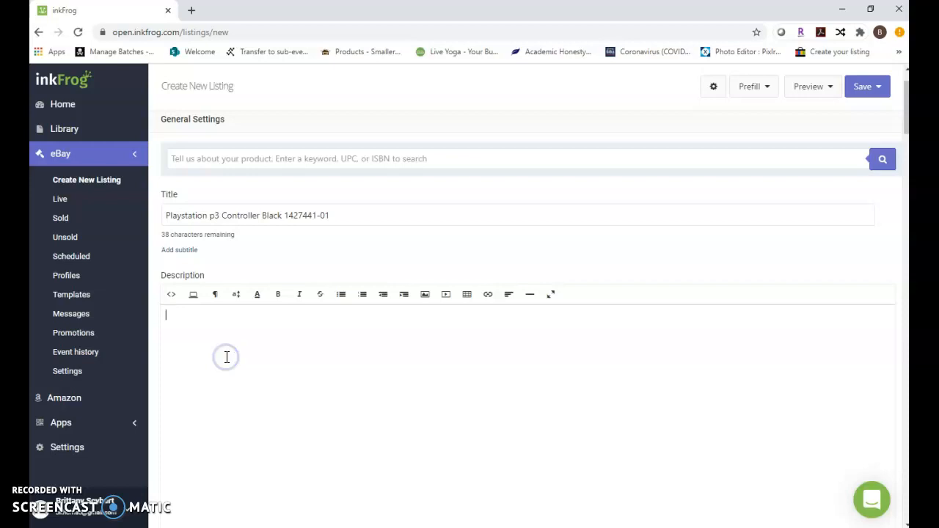
type("parts")
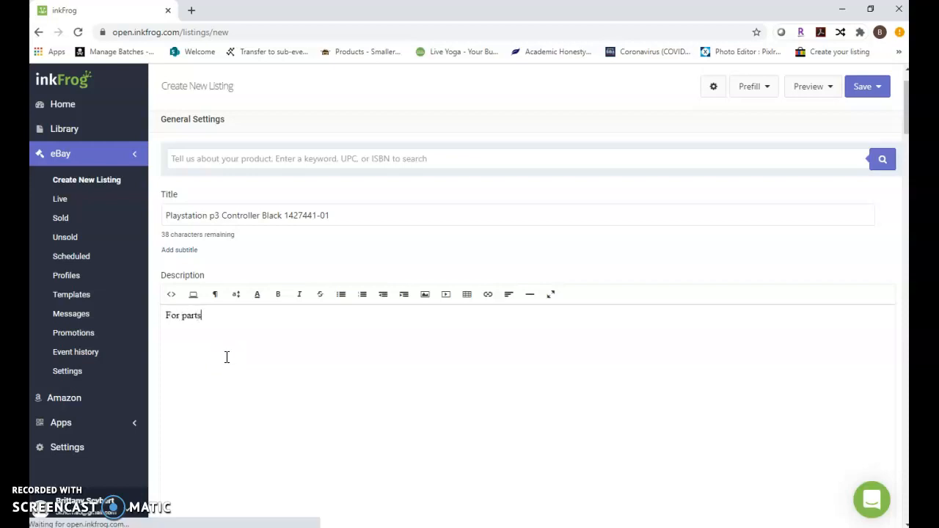
type("; does not turn on")
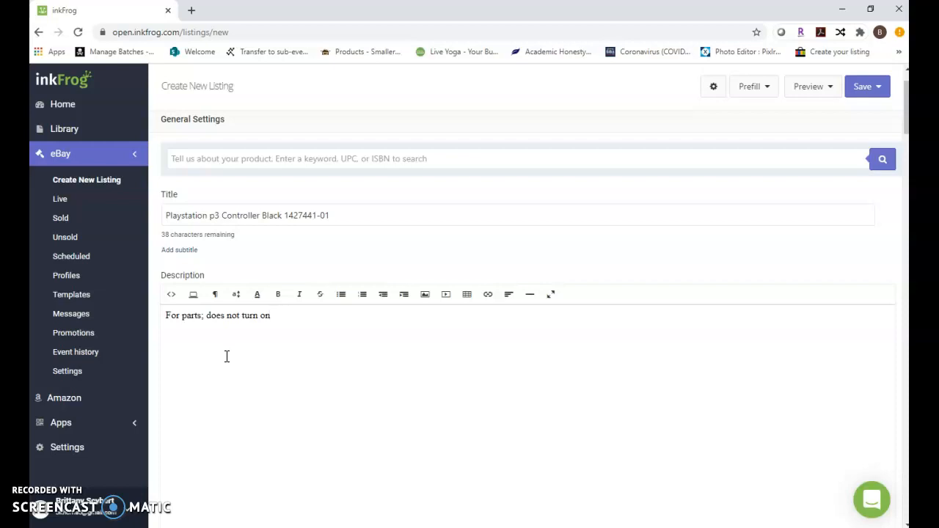
scroll(227, 356, "down", 3)
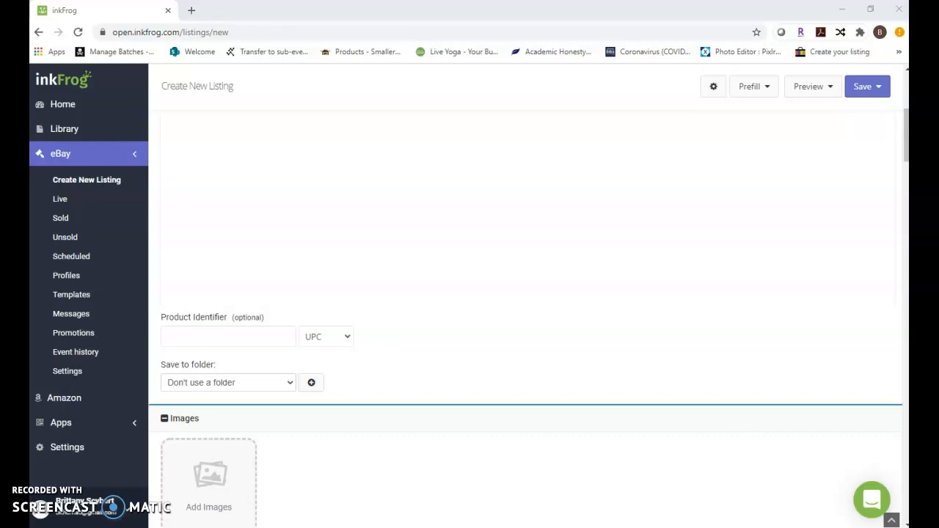
left_click(266, 338)
type("617885013829")
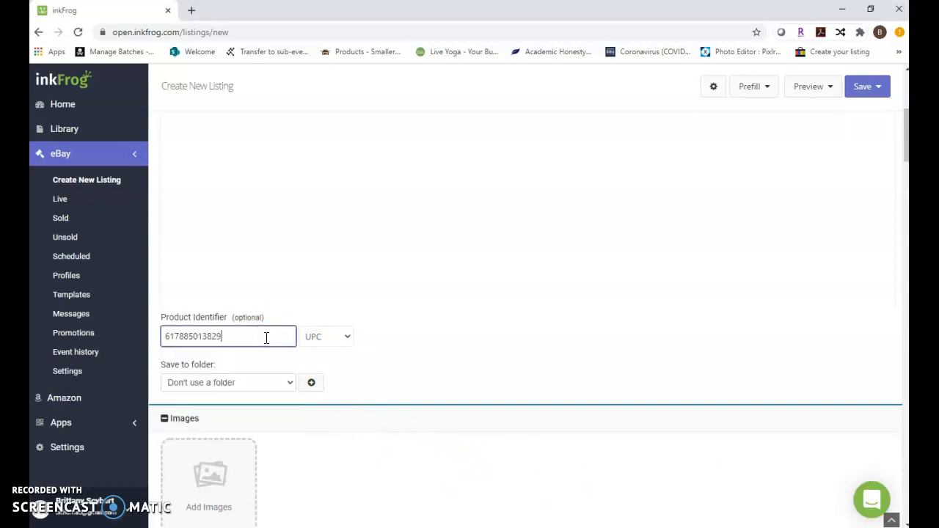
left_click(449, 368)
scroll(491, 392, "down", 1)
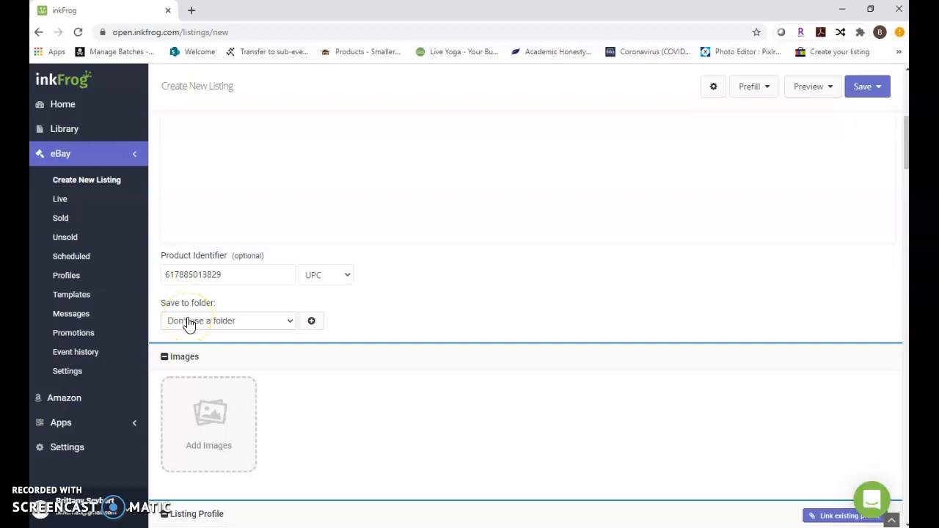
left_click(189, 324)
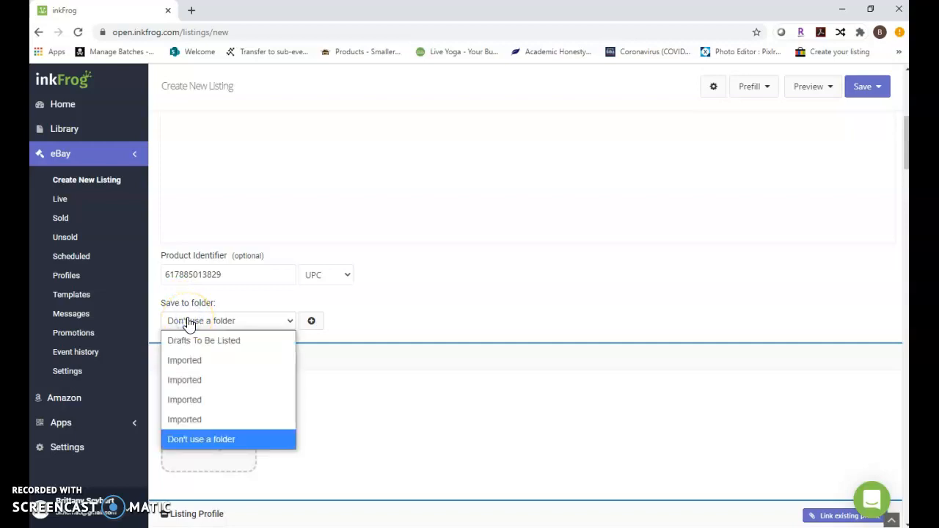
left_click(232, 341)
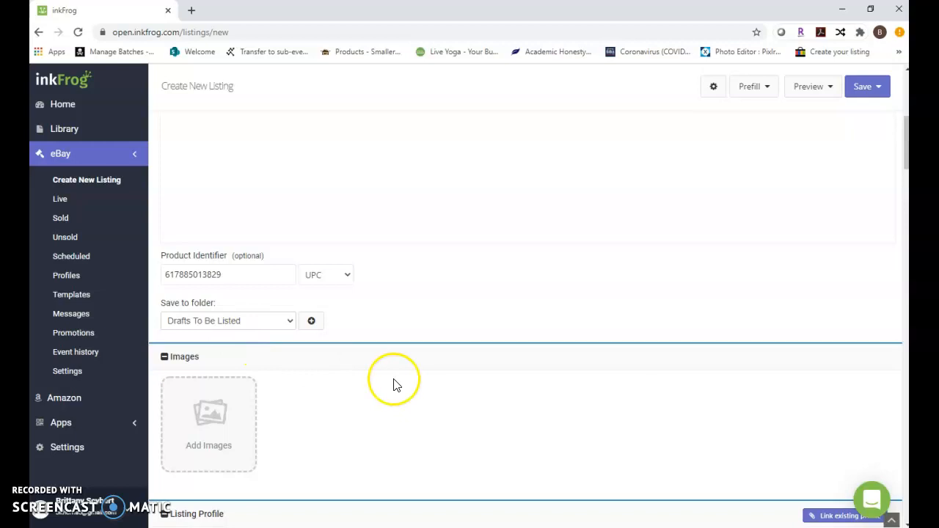
Step: Upload the nine controller photos, from Photo Jul 22, 5 20 46 PM through 5 21 49 PM, to the listing's images
scroll(393, 383, "down", 2)
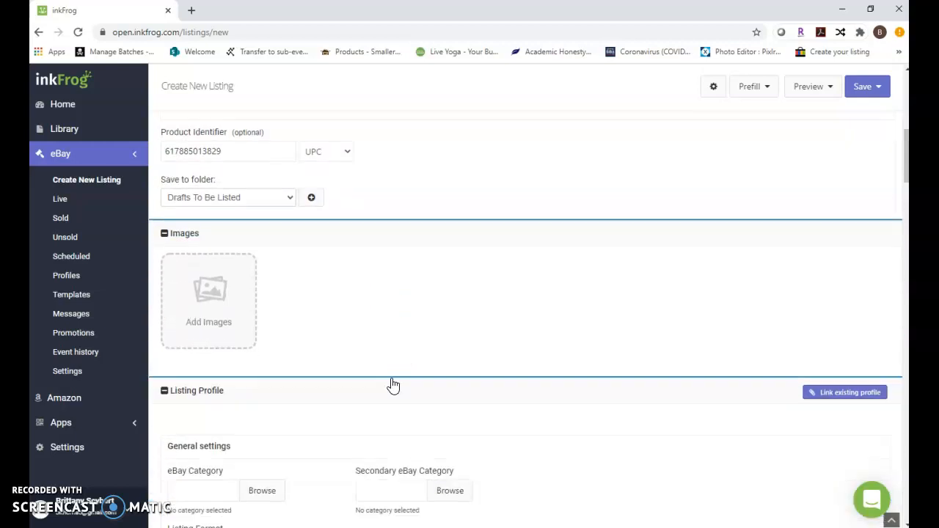
left_click(198, 300)
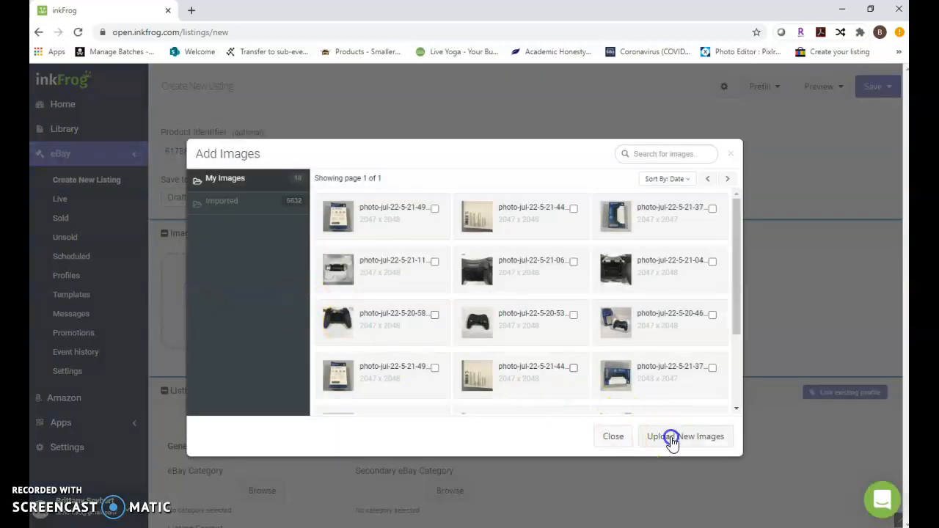
left_click(672, 439)
left_click(423, 296)
left_click(461, 346)
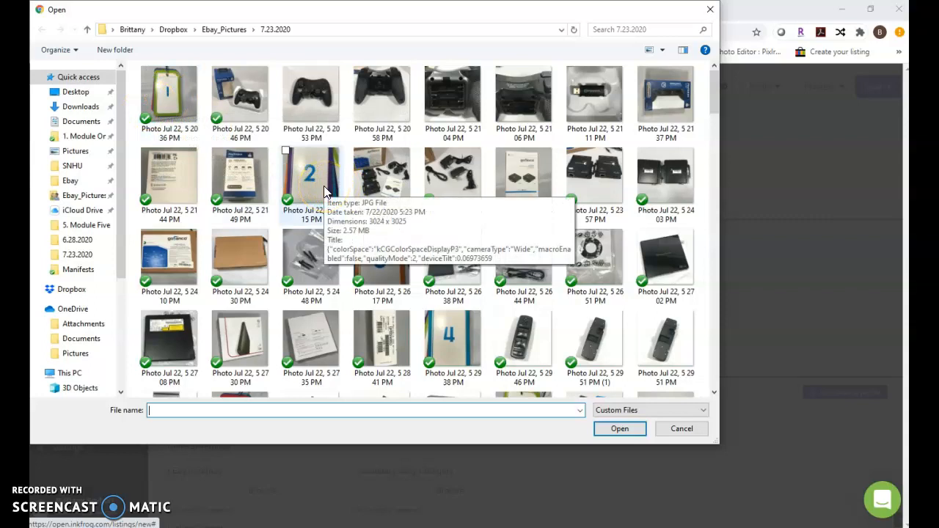
left_click(245, 111)
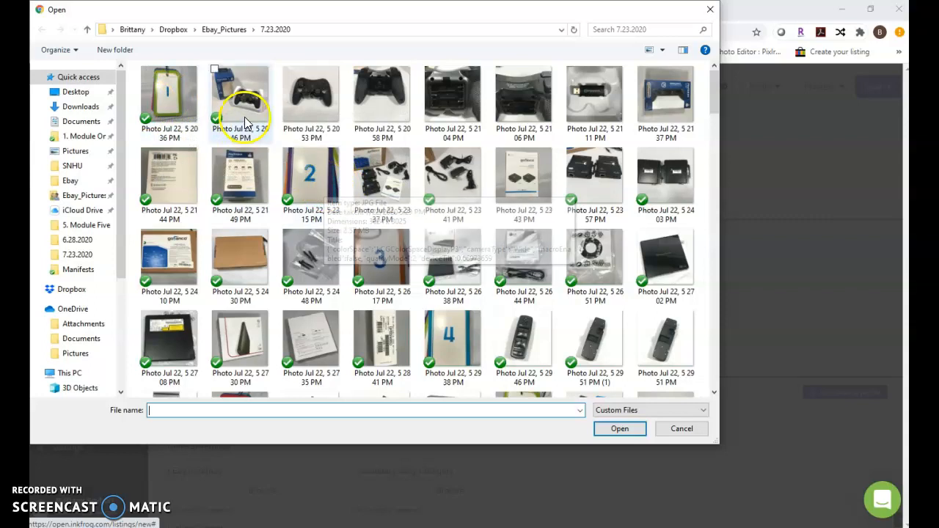
left_click(250, 155, "shift")
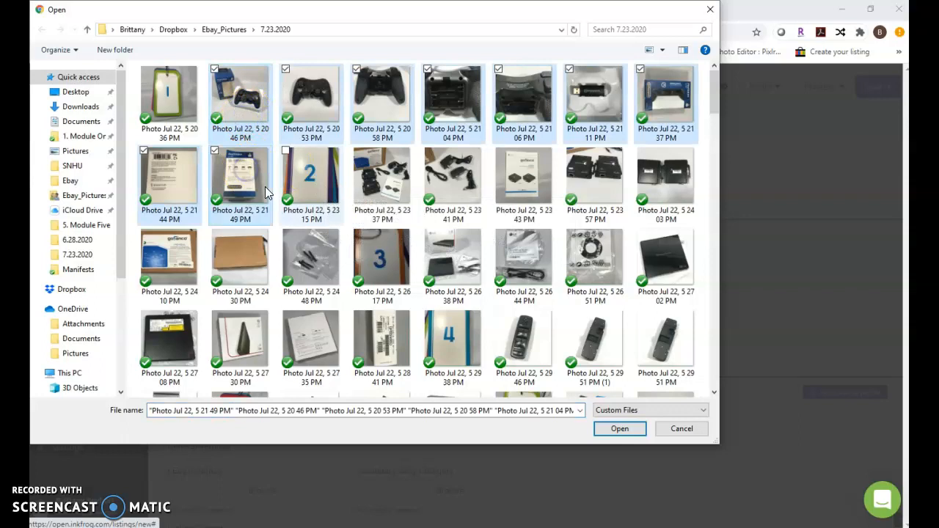
left_click(609, 431)
left_click(579, 421)
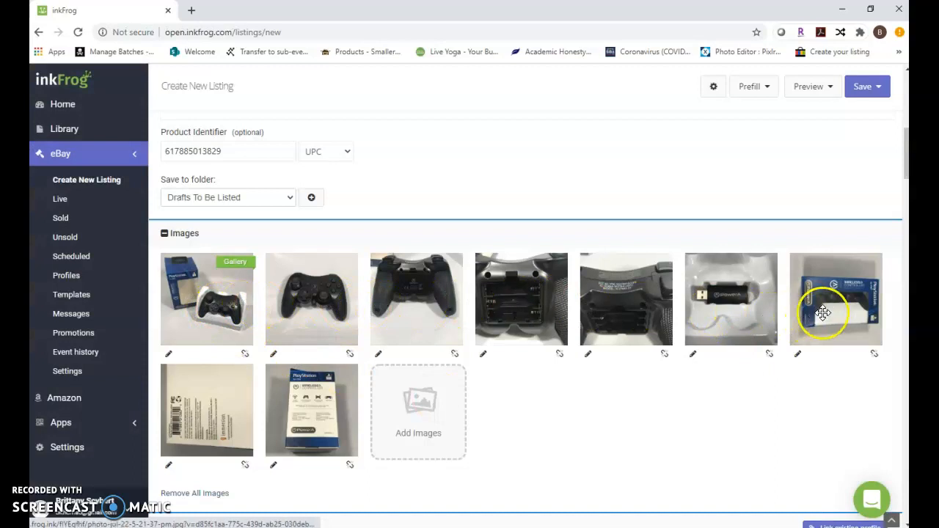
Step: Rotate the sideways photo of the box front counterclockwise until it stands upright, and save the edited image
left_click(799, 355)
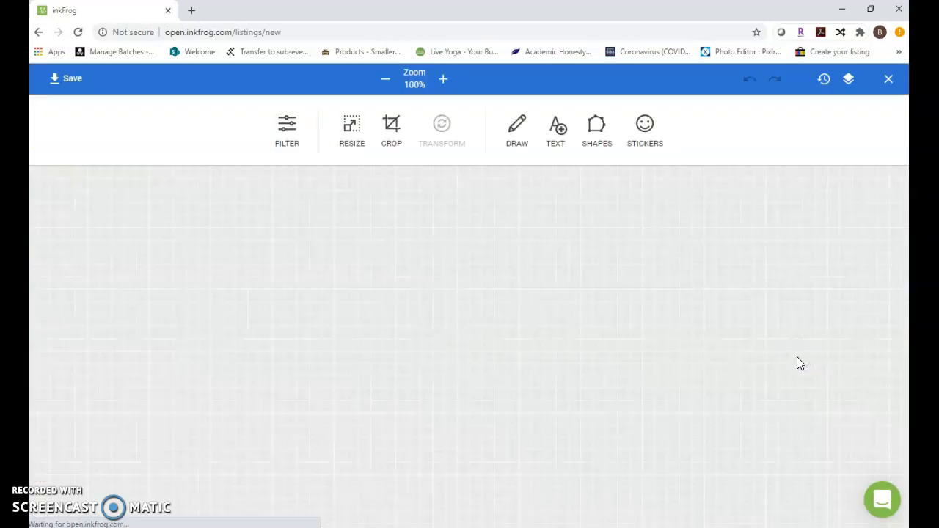
left_click(442, 129)
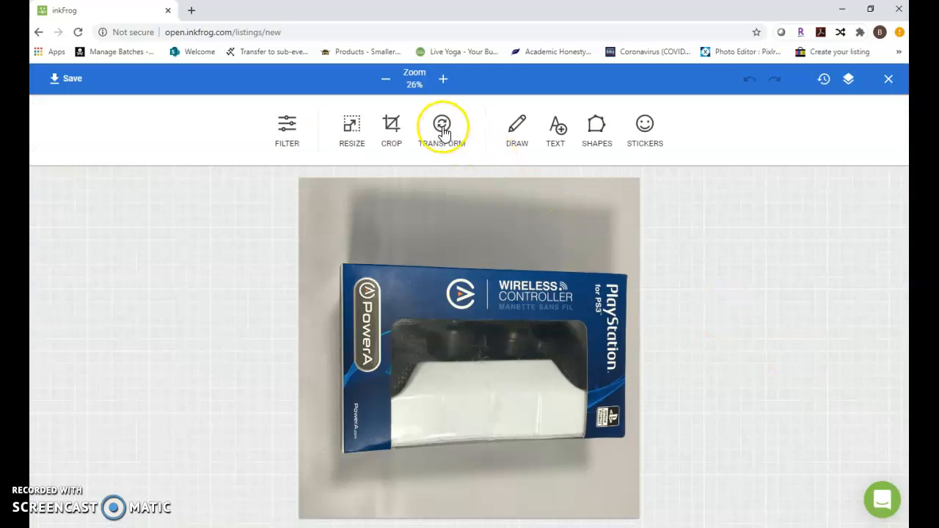
left_click(396, 132)
left_click(363, 136)
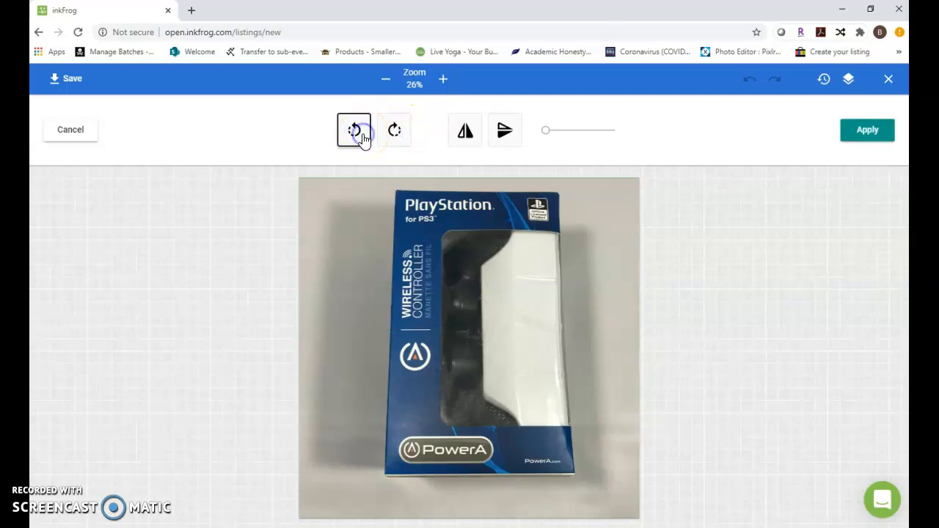
left_click(329, 331)
left_click(848, 139)
left_click(57, 82)
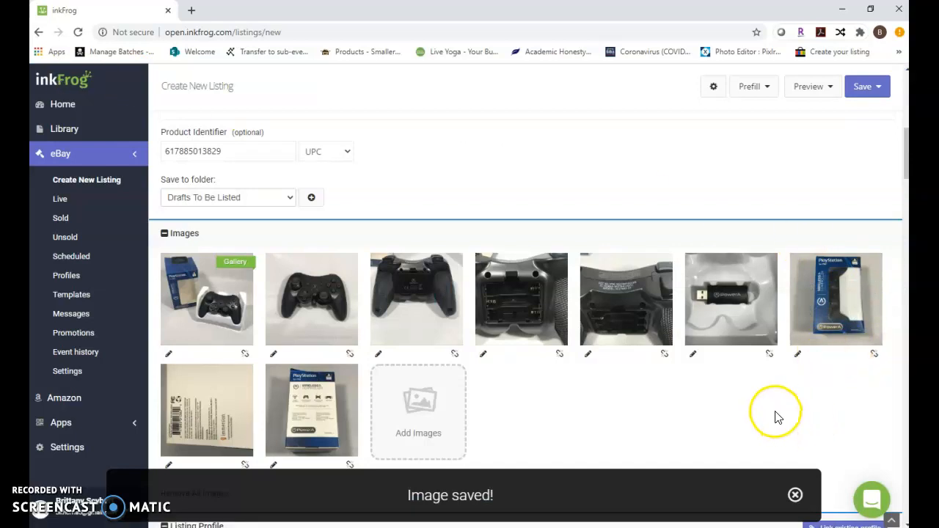
Step: Search the eBay categories for "playstation p3 controller" and set the category to Video Games & Consoles > Video Game Accessories > Controllers & Attachments
scroll(713, 430, "down", 1)
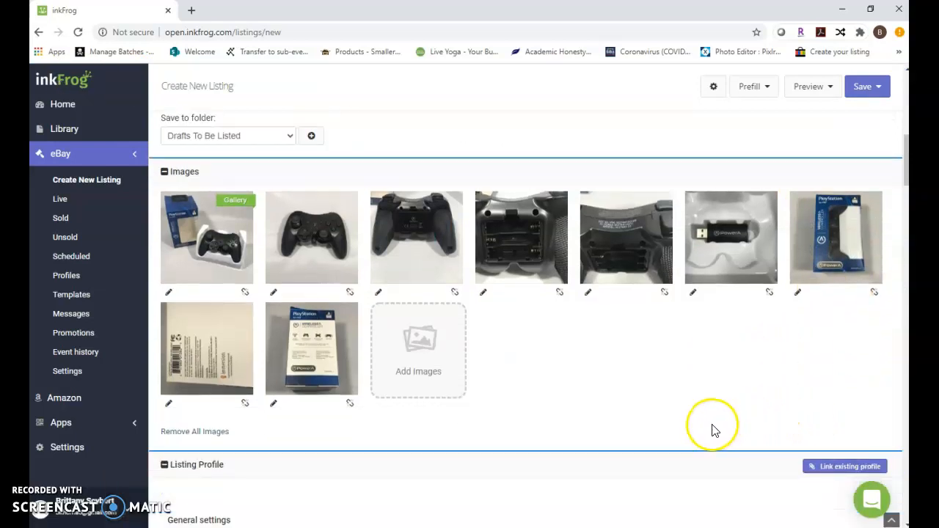
scroll(606, 422, "down", 5)
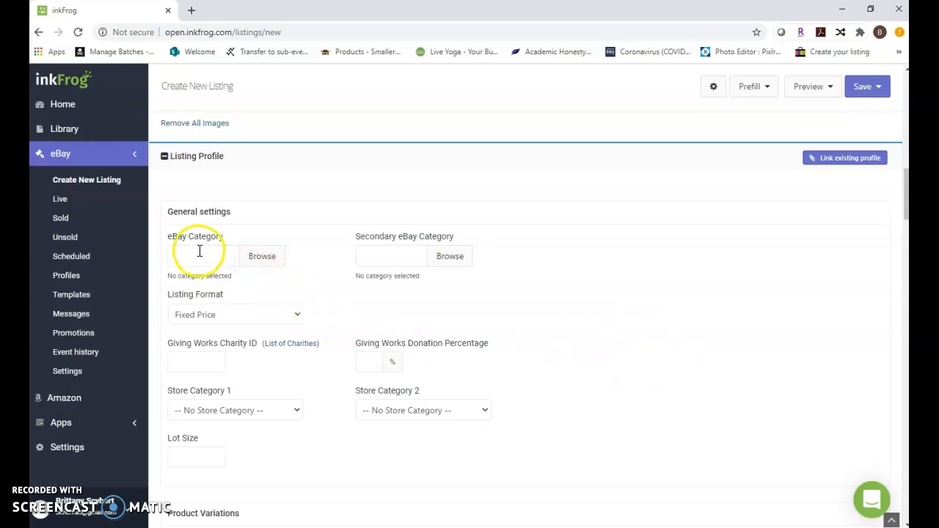
left_click(258, 259)
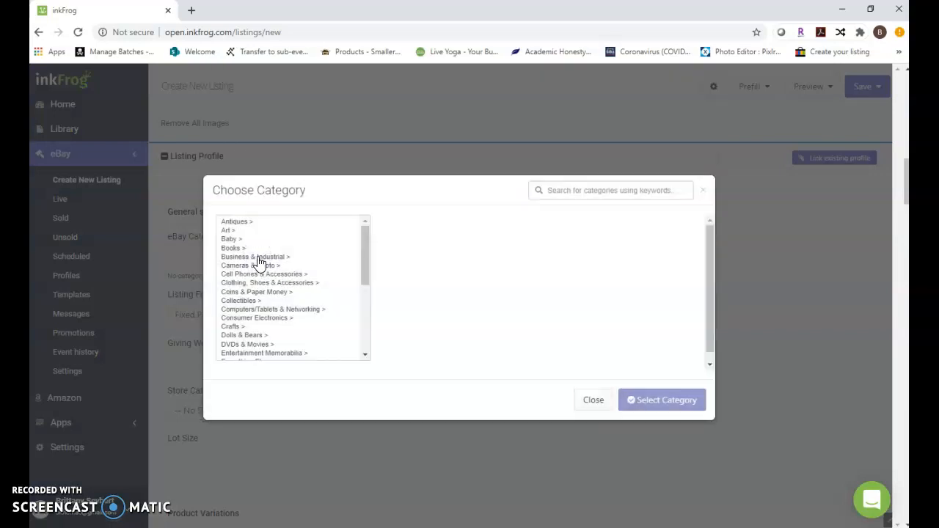
left_click(589, 191)
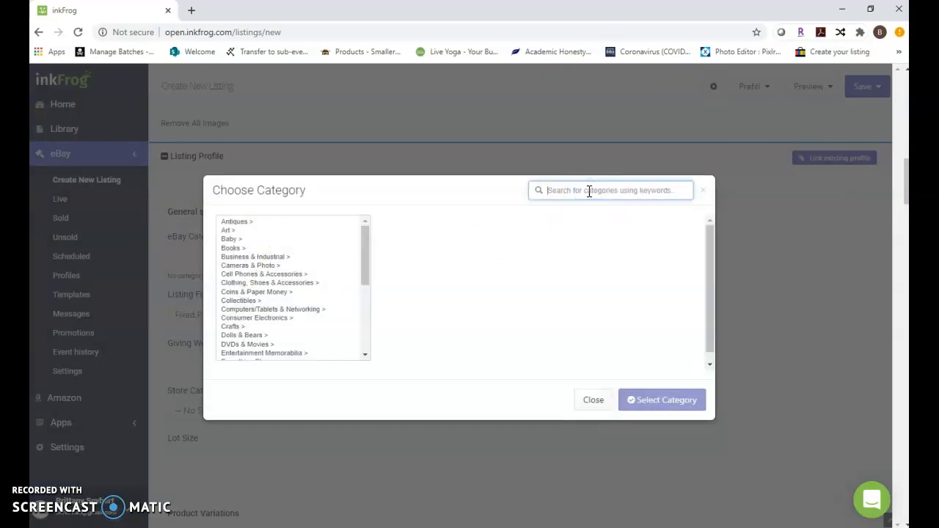
type("playstation ps conr")
key("BackSpace")
type("troller")
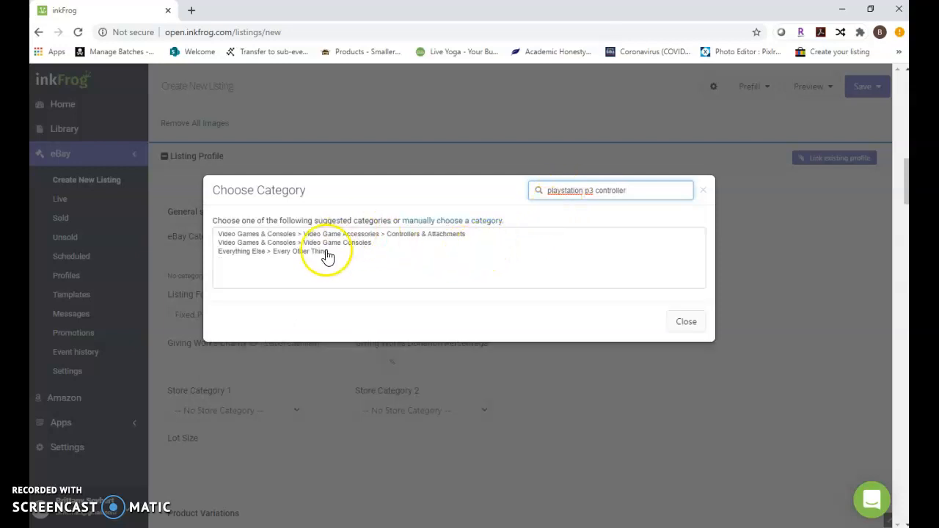
left_click(409, 237)
left_click(686, 321)
left_click(423, 255)
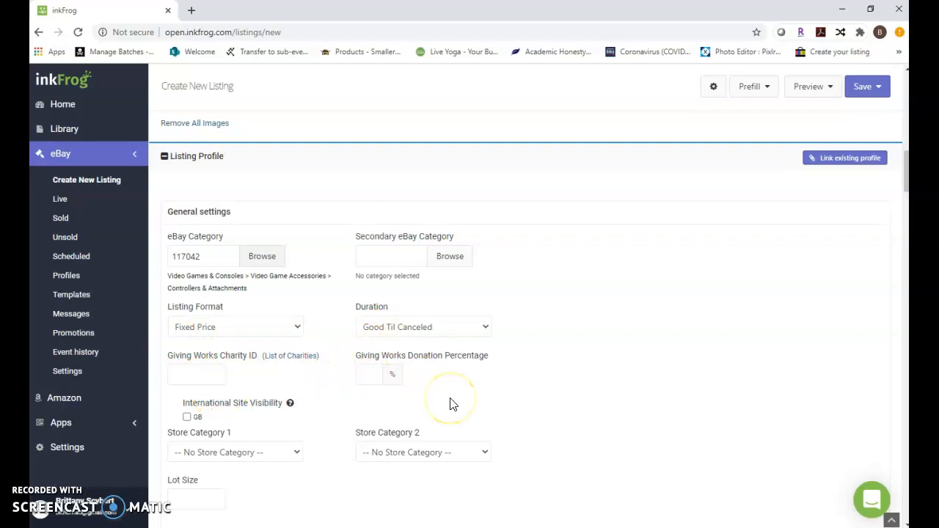
Step: Set Store Category 1 to Electronics
scroll(453, 403, "down", 2)
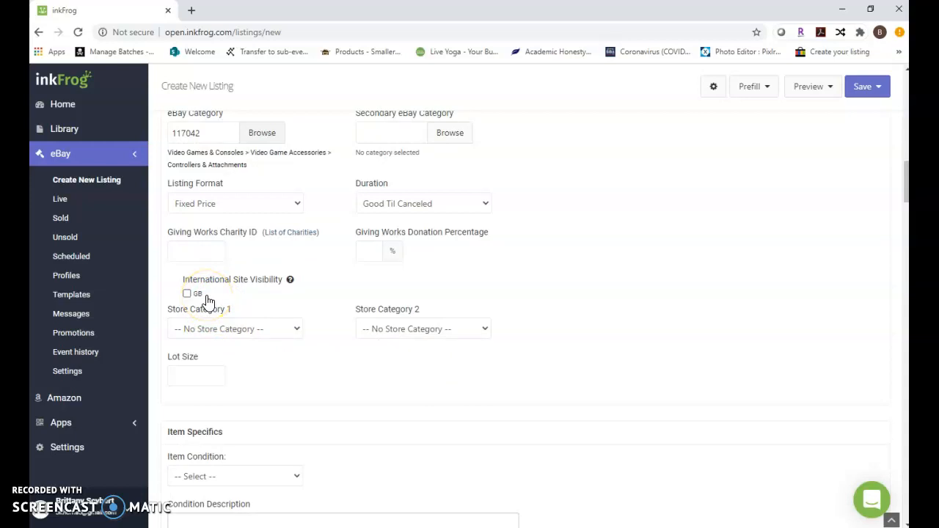
left_click(237, 335)
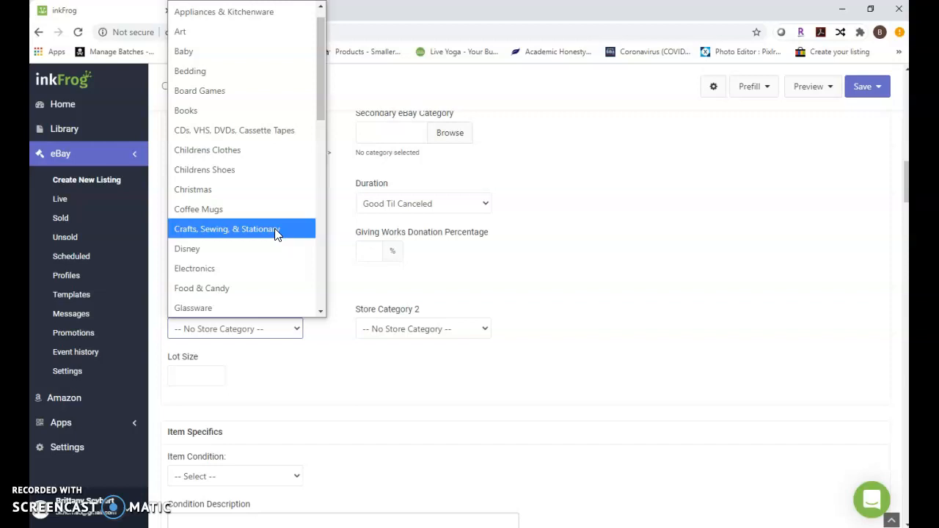
left_click(225, 271)
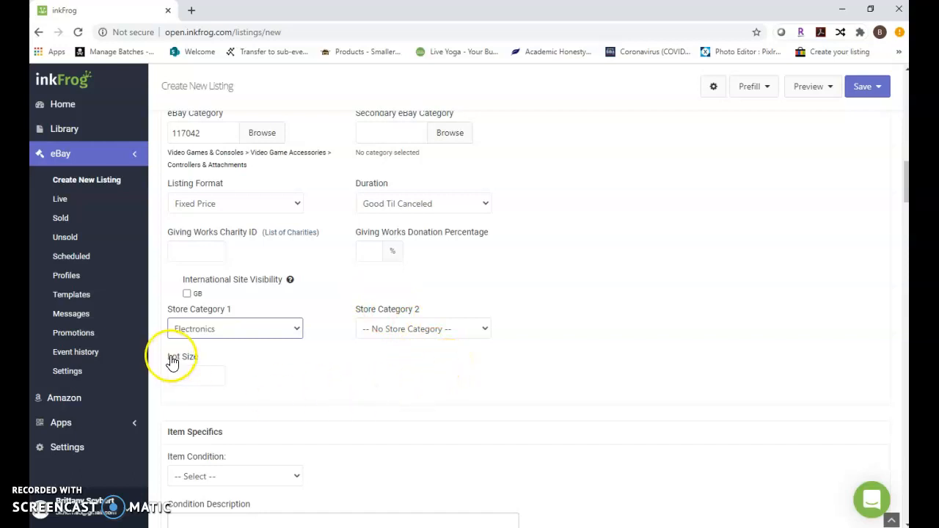
Step: Check the controller's condition in the Excel sheet, then set the listing's item condition to "For parts or not working" with the description "Does not turn on"
scroll(334, 400, "down", 2)
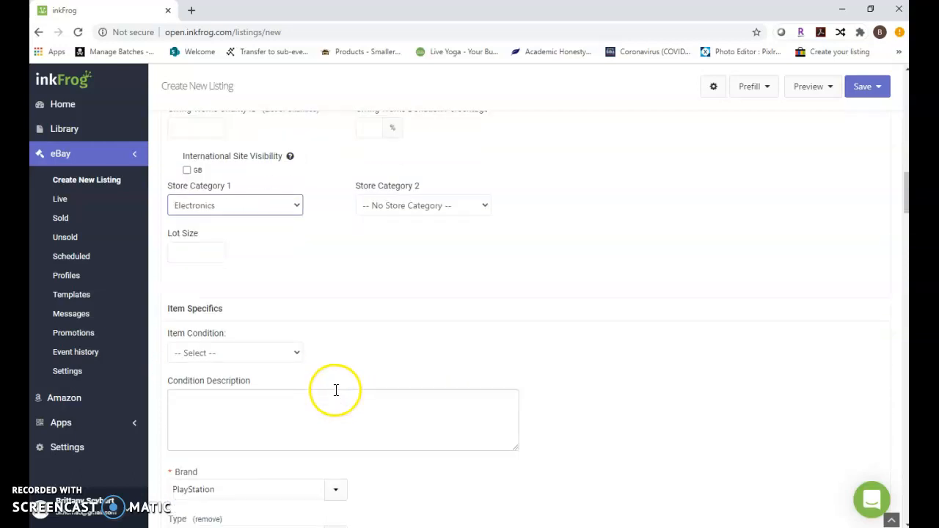
scroll(336, 391, "down", 3)
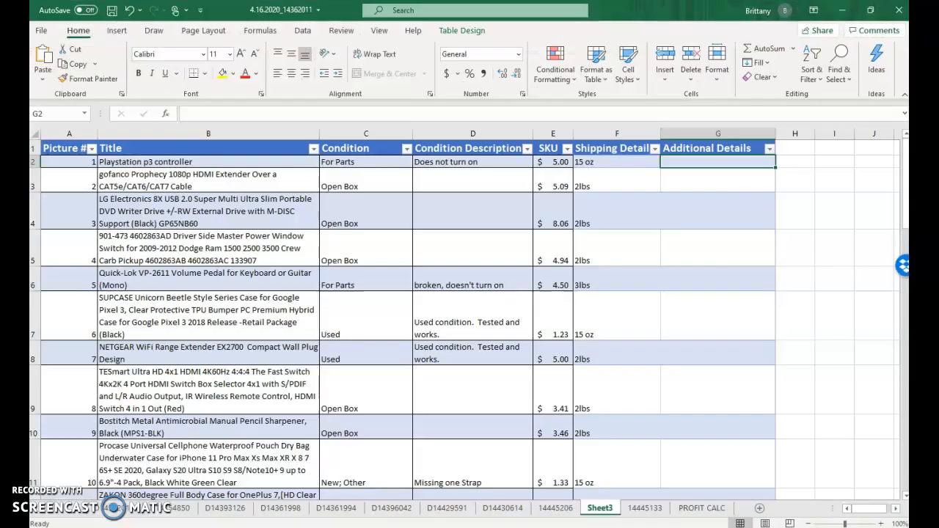
left_click(365, 162)
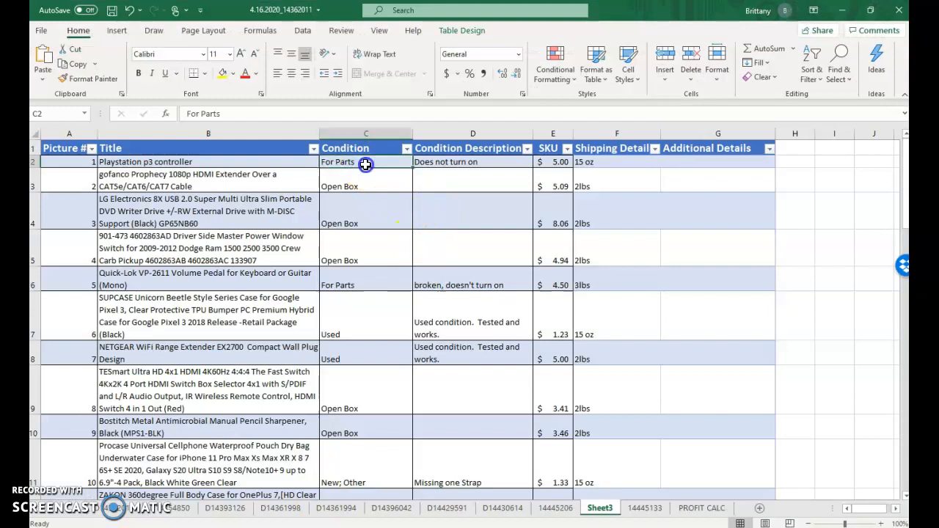
left_click(481, 162)
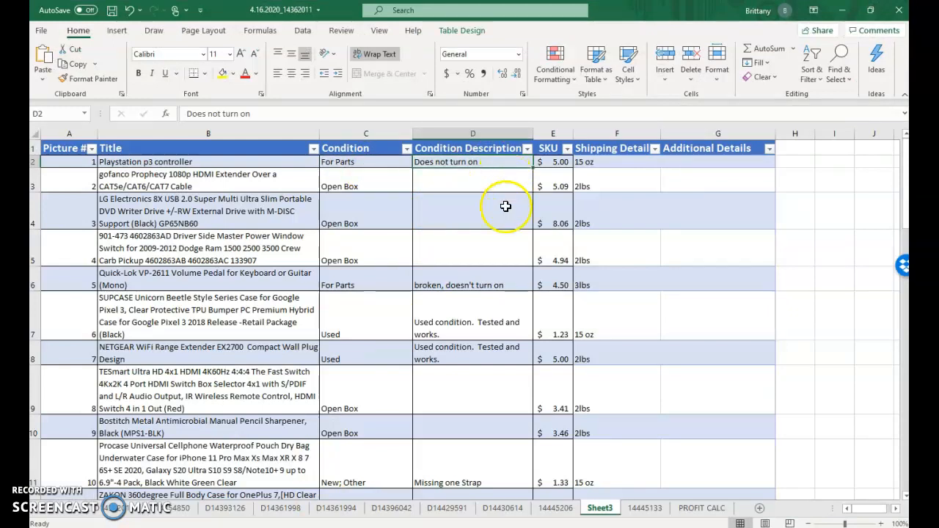
left_click(842, 10)
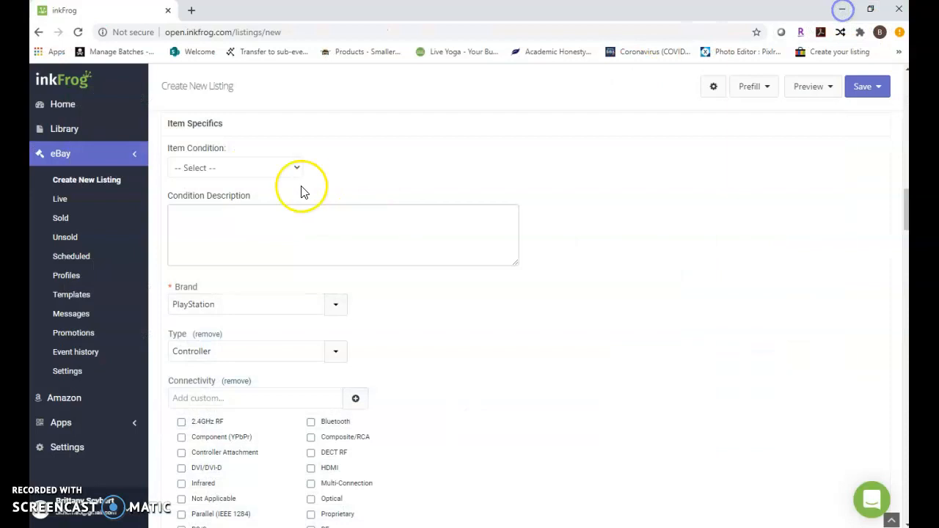
left_click(245, 167)
left_click(198, 310)
left_click(241, 231)
type("Does not turn on")
left_click(587, 352)
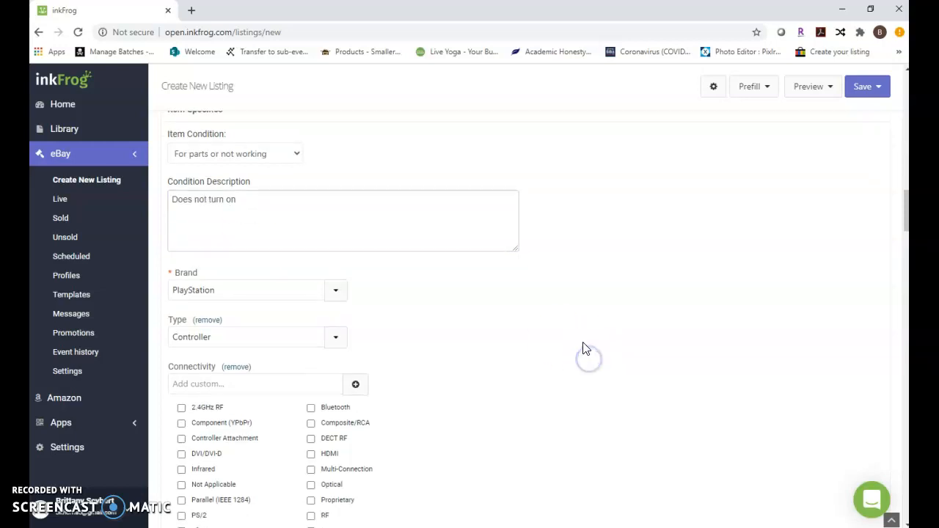
Step: Review the item specifics for brand, type, connectivity, number of players, color, material and year manufactured, plus the optional details
scroll(585, 347, "down", 2)
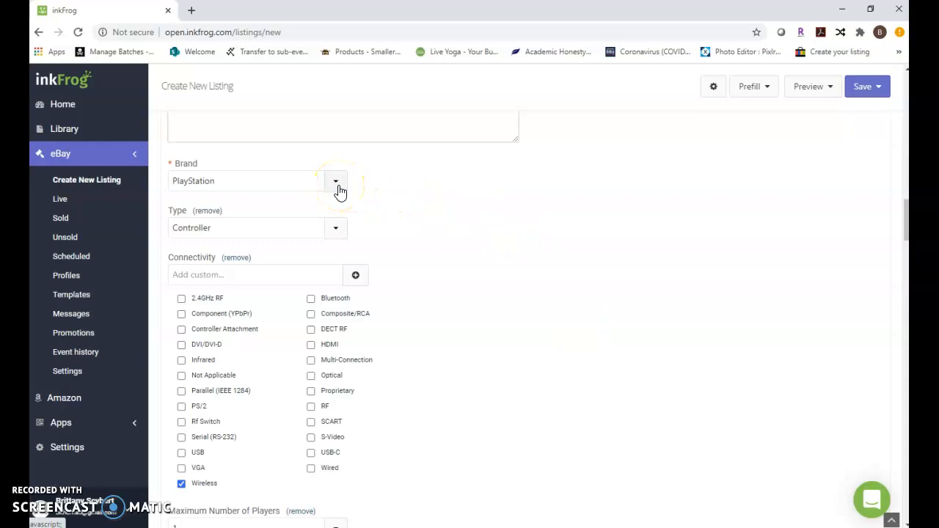
left_click(241, 184)
left_click(244, 185)
left_click(230, 229)
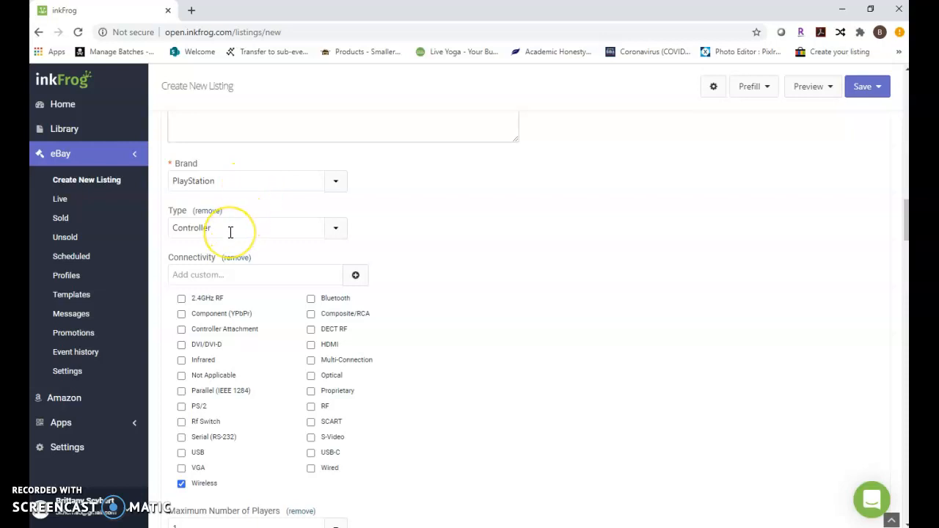
scroll(230, 233, "down", 2)
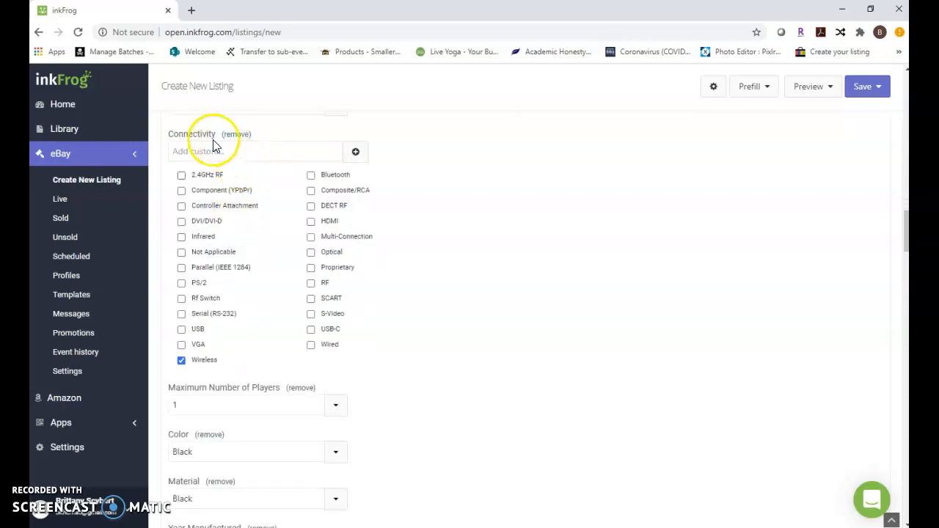
scroll(198, 371, "down", 2)
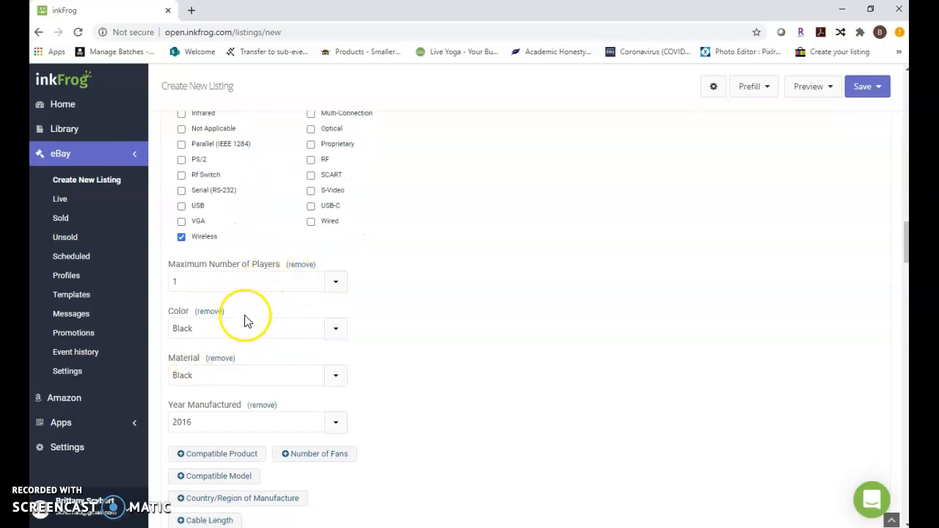
scroll(274, 371, "down", 2)
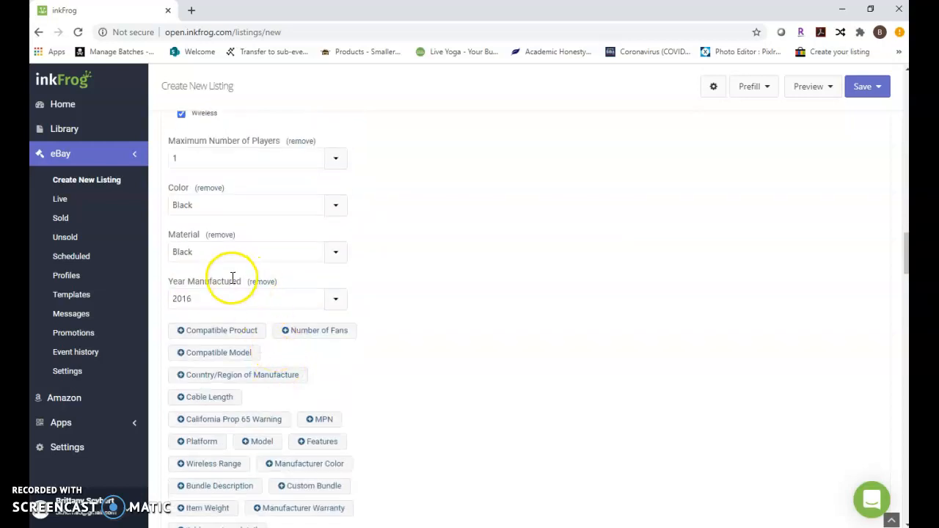
scroll(233, 282, "down", 2)
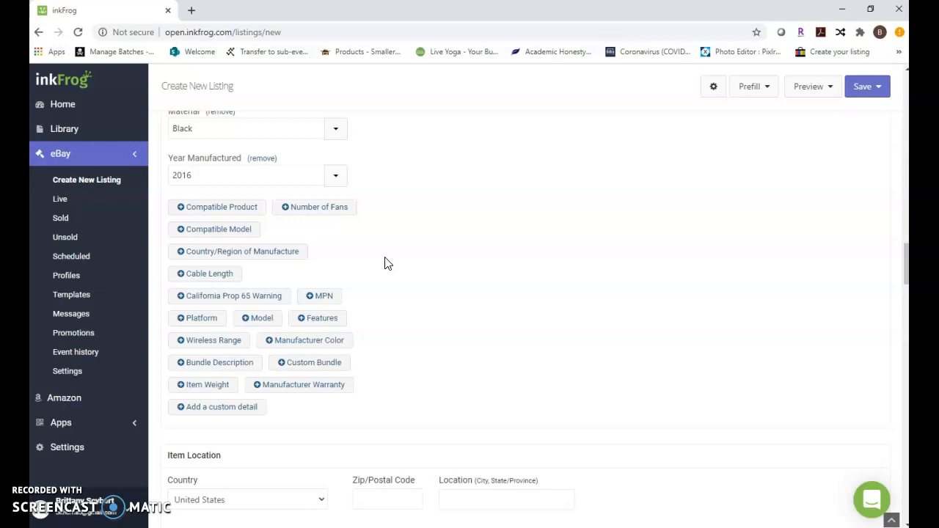
Step: Fill in the item location with the seller's postal code and city and state
scroll(386, 262, "down", 3)
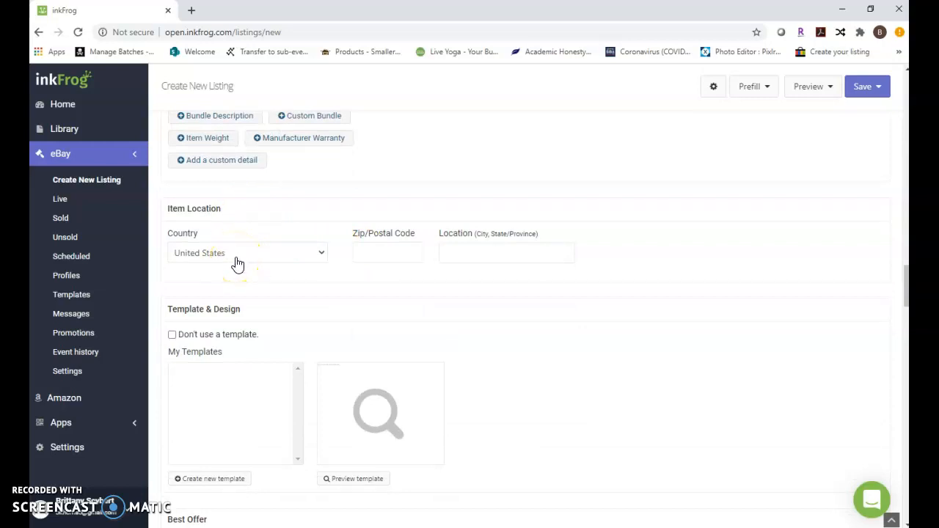
left_click(387, 251)
left_click(512, 260)
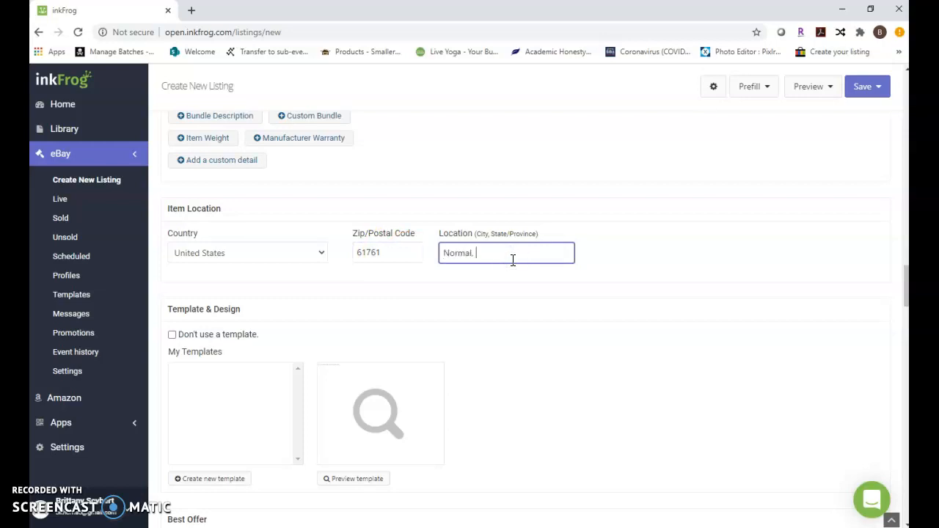
left_click(536, 372)
Step: Enable Best Offer for the listing
scroll(539, 373, "down", 3)
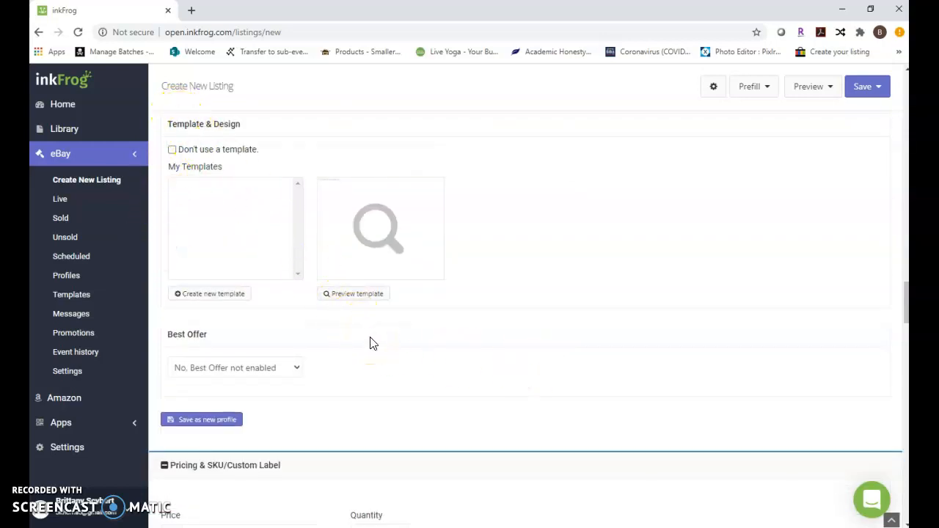
scroll(371, 342, "down", 1)
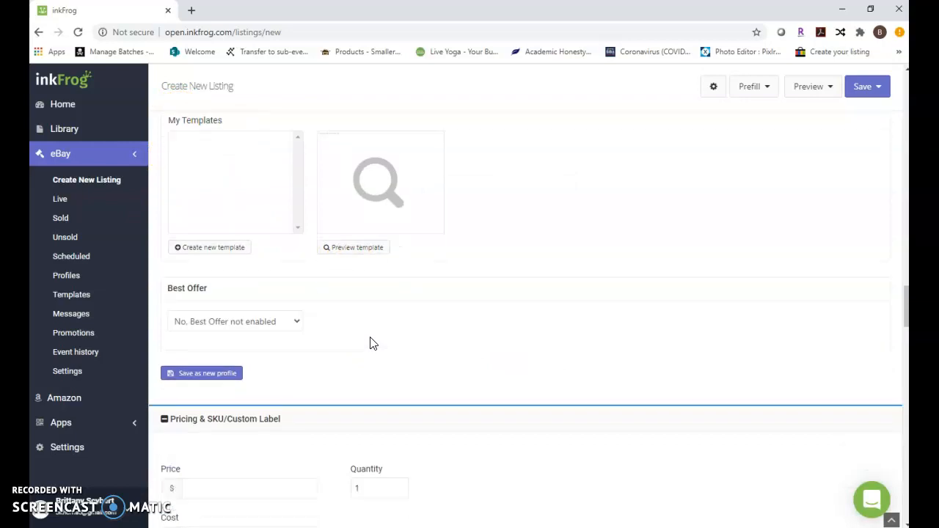
left_click(227, 306)
left_click(221, 347)
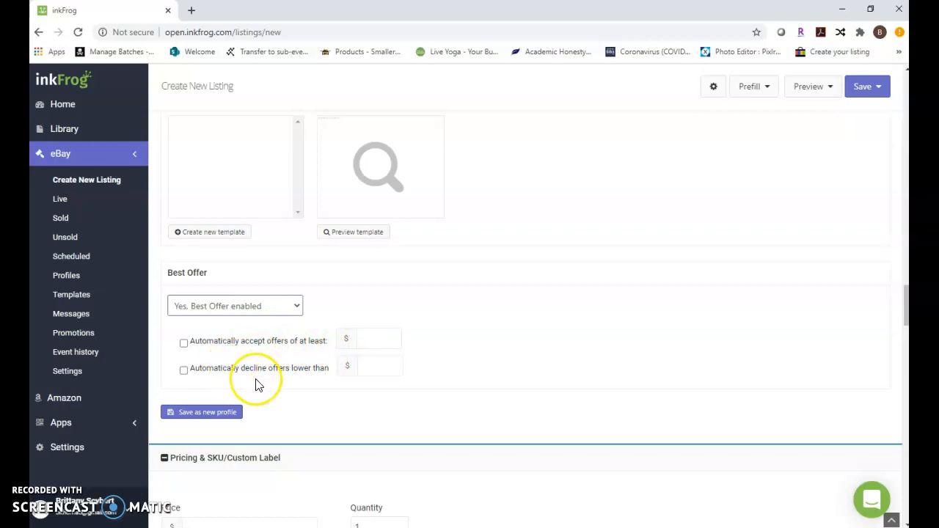
Step: Open ebay.com in a new browser tab to research a price for the listing
scroll(256, 385, "down", 4)
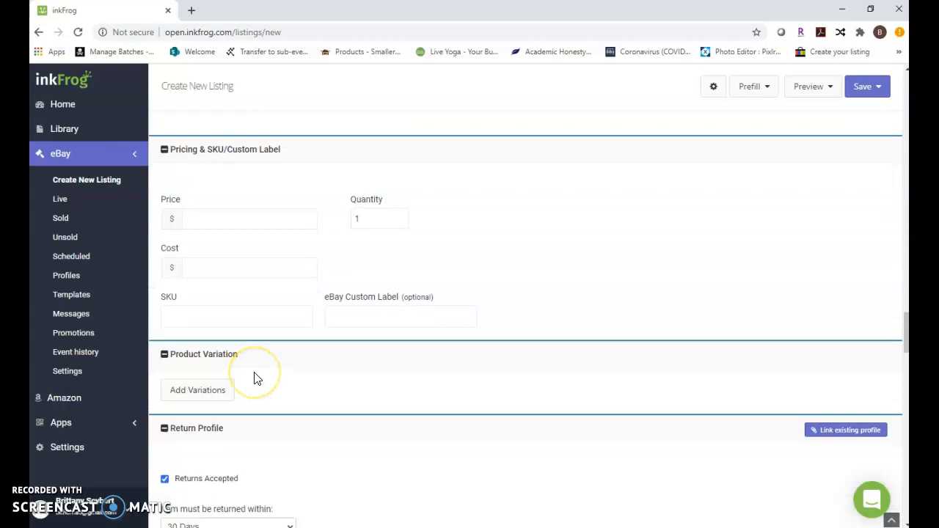
left_click(229, 218)
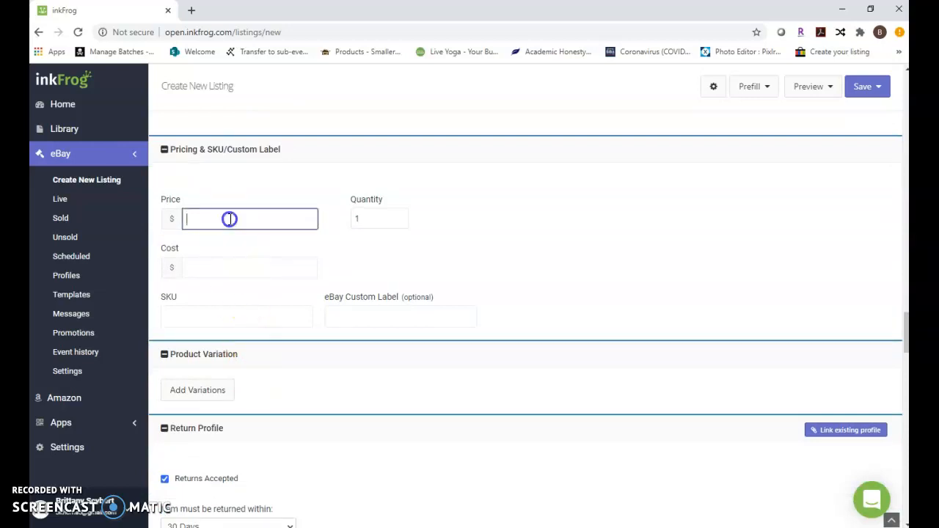
left_click(191, 9)
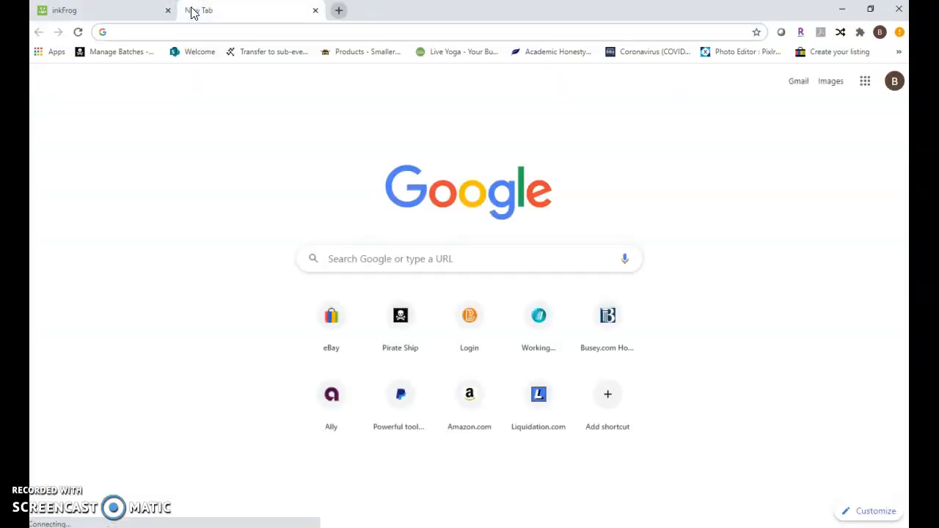
type("www.ebay")
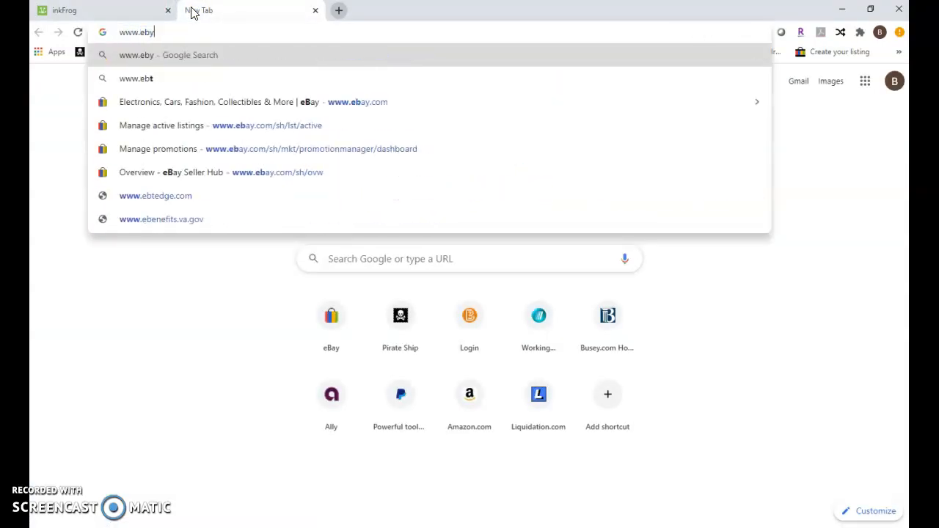
type(".com")
key("Return")
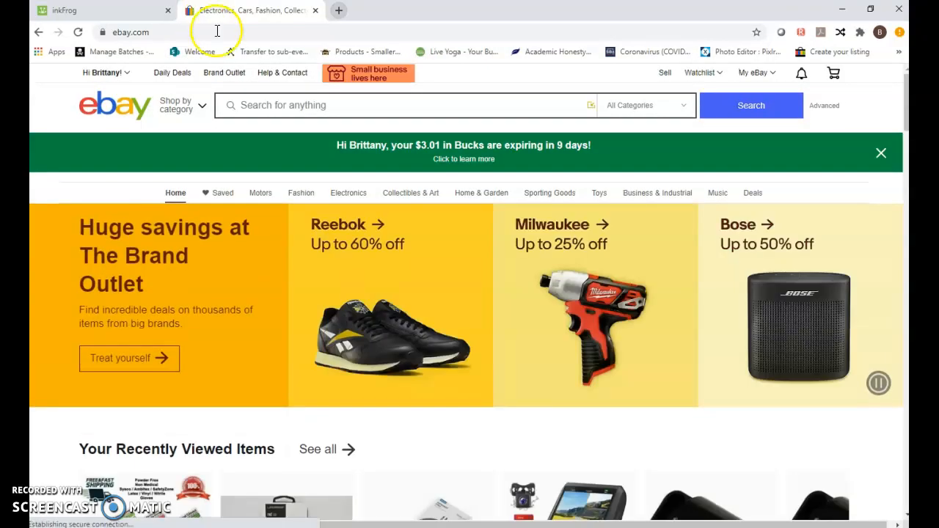
Step: Search eBay for "Playstation p3 controller" across all categories
left_click(323, 105)
type("pla")
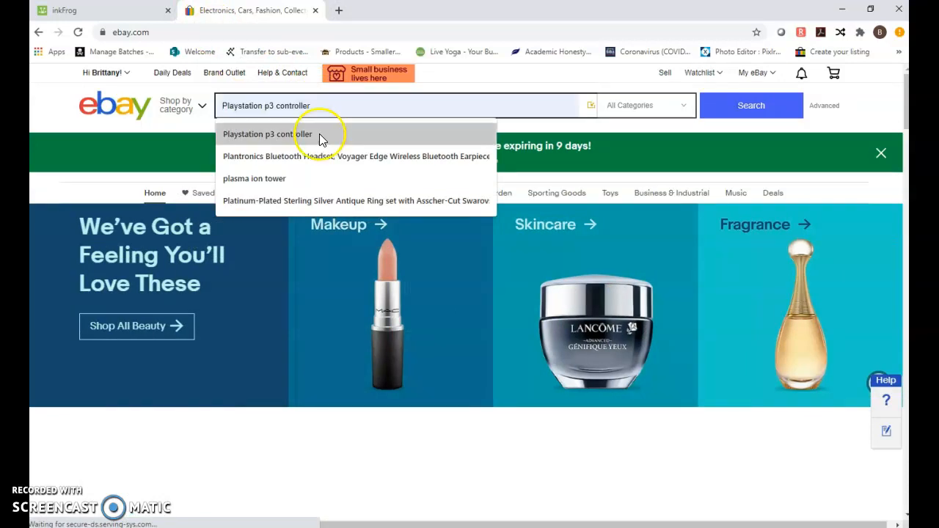
left_click(319, 135)
left_click(747, 117)
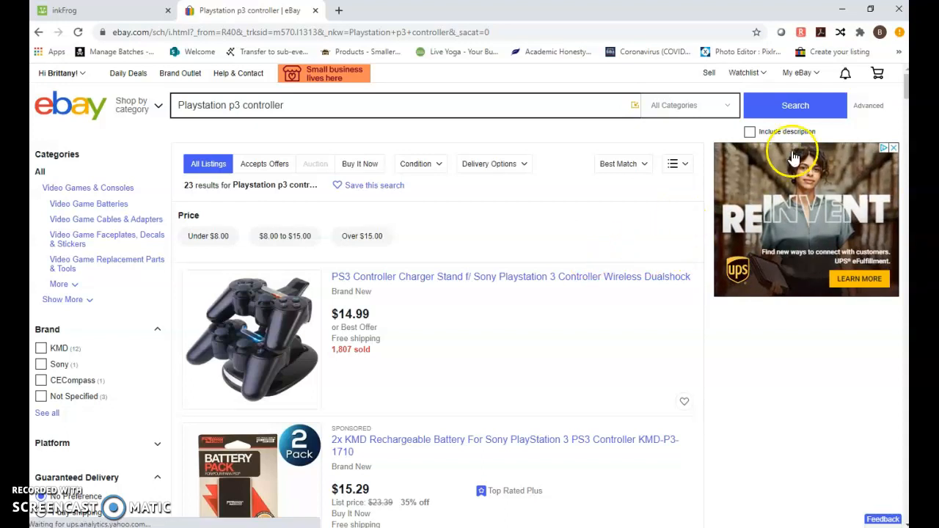
Step: Repeat the controller search through Advanced Search, limited to sold listings
left_click(870, 107)
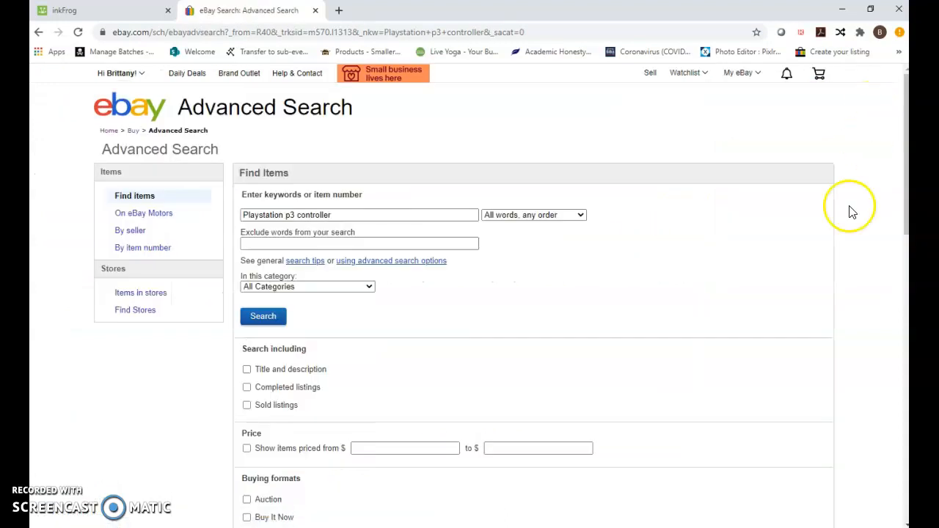
left_click(285, 406)
left_click(263, 316)
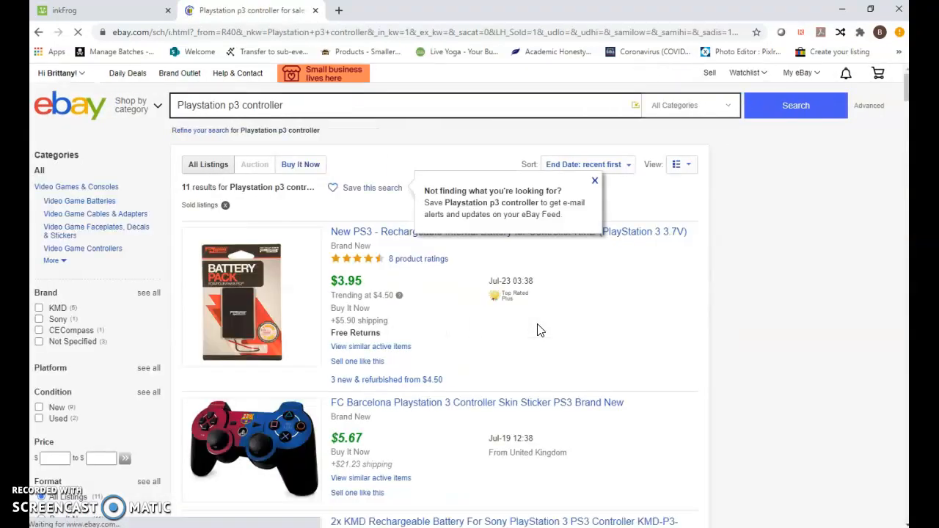
Step: Review the sold listings for the controller search, comparing sold prices of similar PlayStation 3 controllers
scroll(538, 331, "down", 1)
scroll(538, 330, "down", 4)
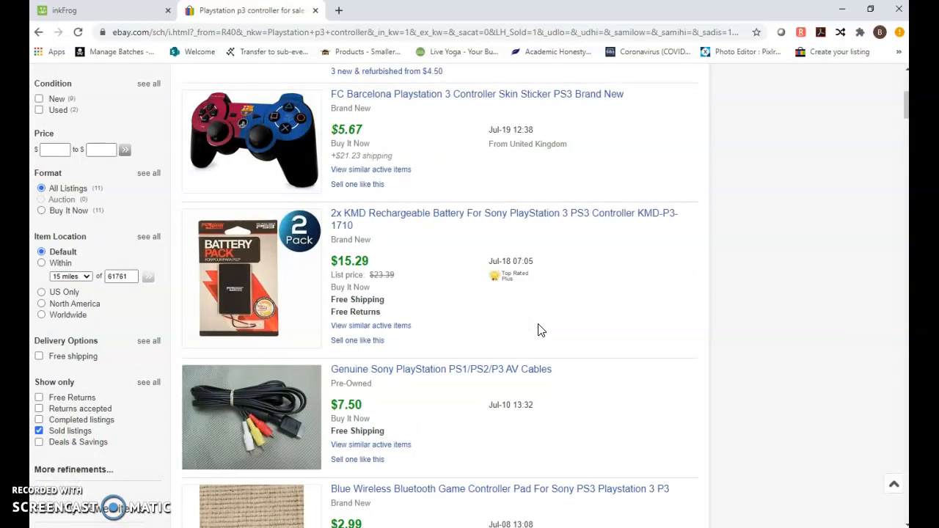
scroll(543, 328, "up", 5)
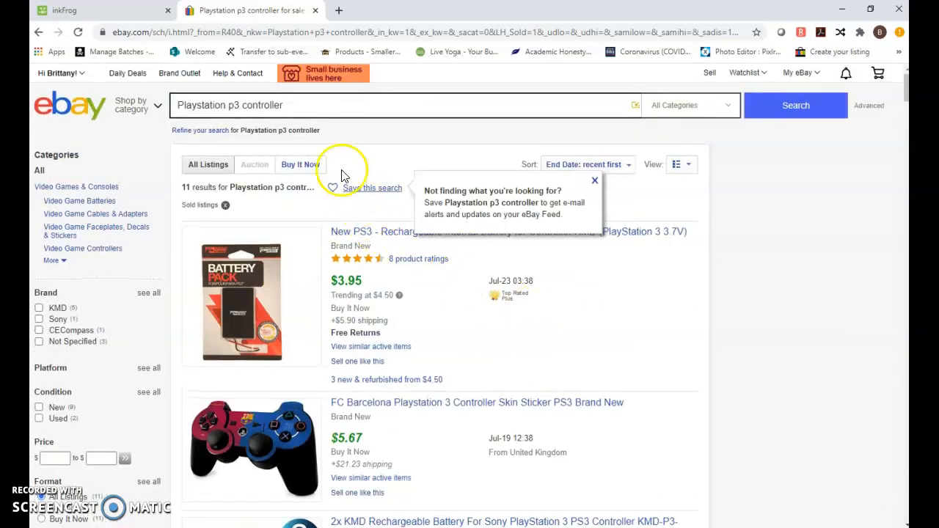
scroll(450, 310, "down", 4)
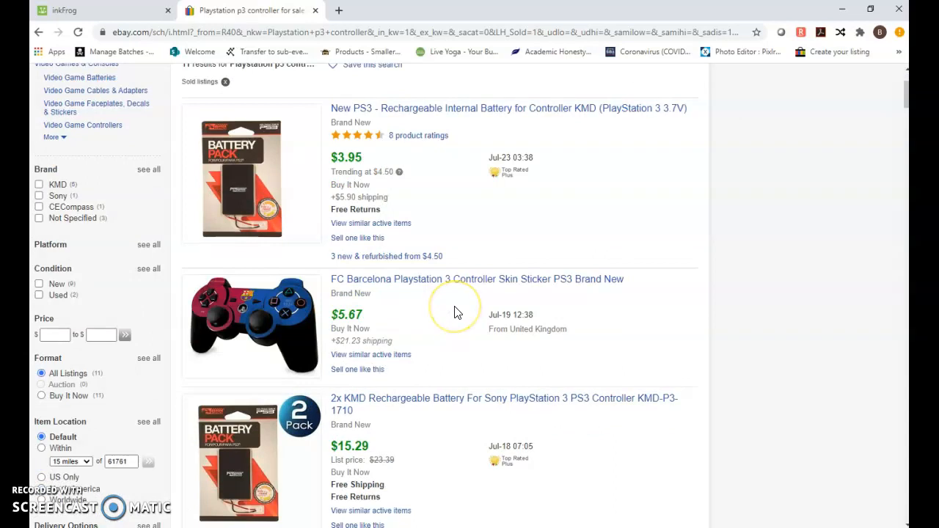
scroll(455, 313, "down", 5)
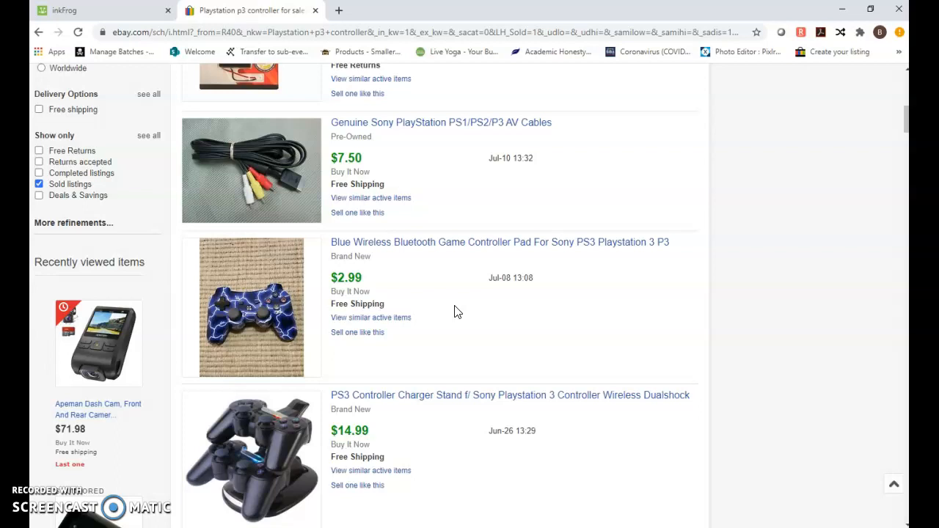
scroll(455, 312, "down", 2)
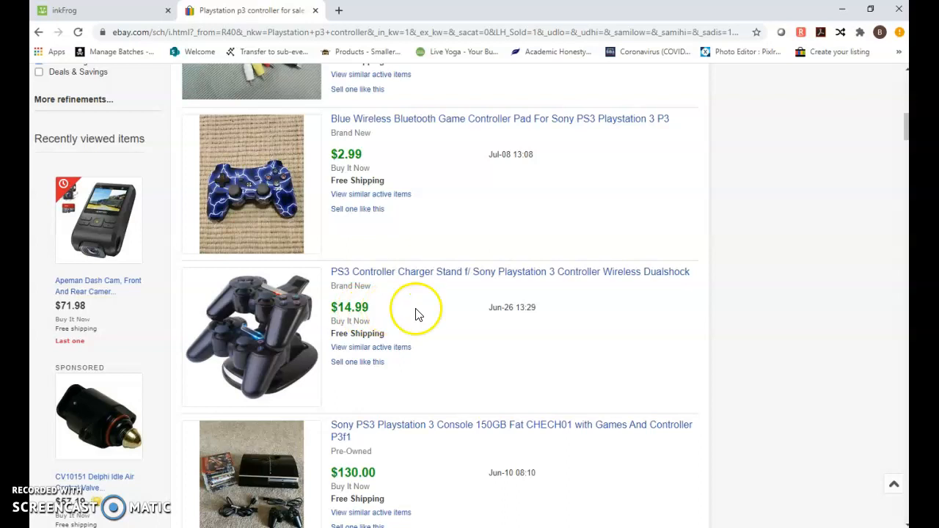
scroll(444, 314, "down", 5)
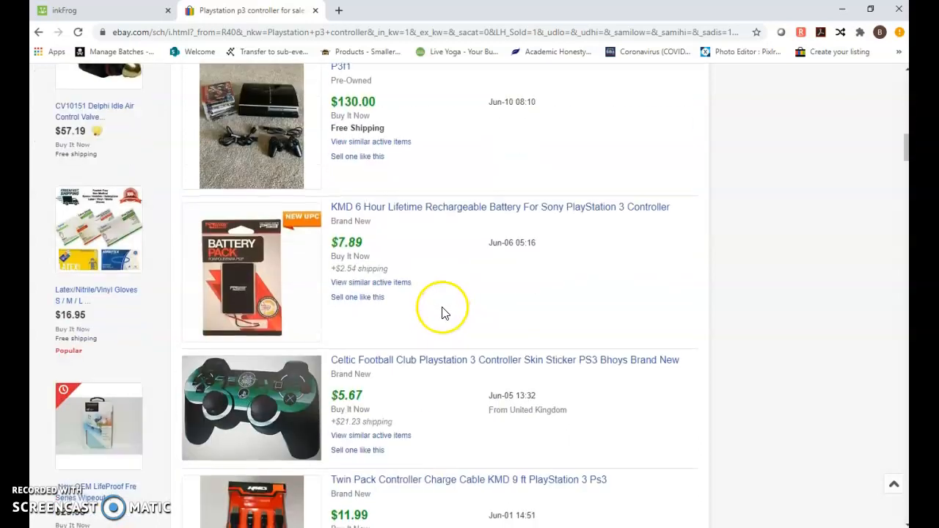
scroll(442, 313, "down", 7)
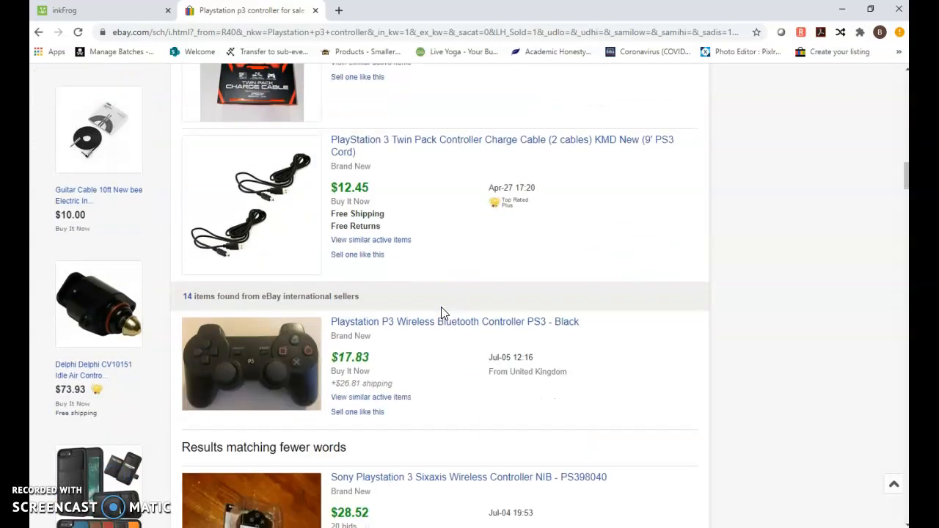
scroll(441, 308, "down", 1)
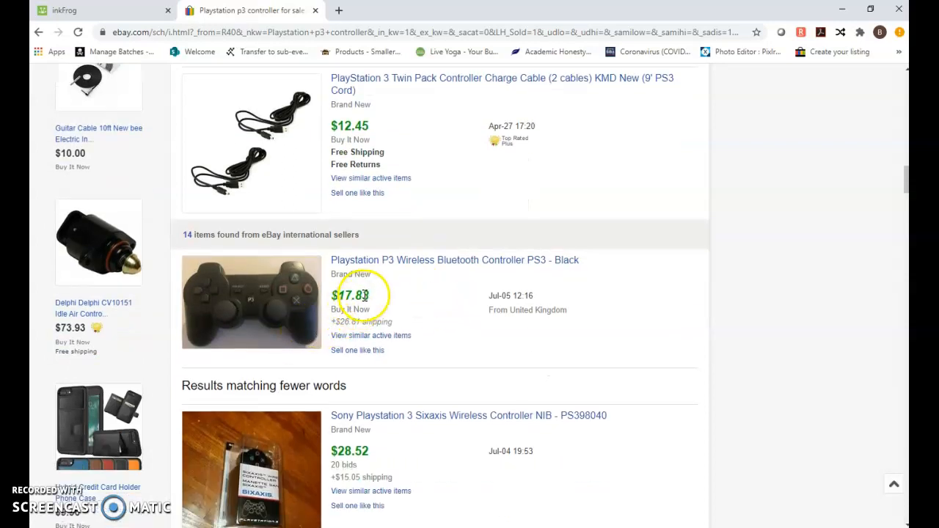
scroll(389, 320, "down", 2)
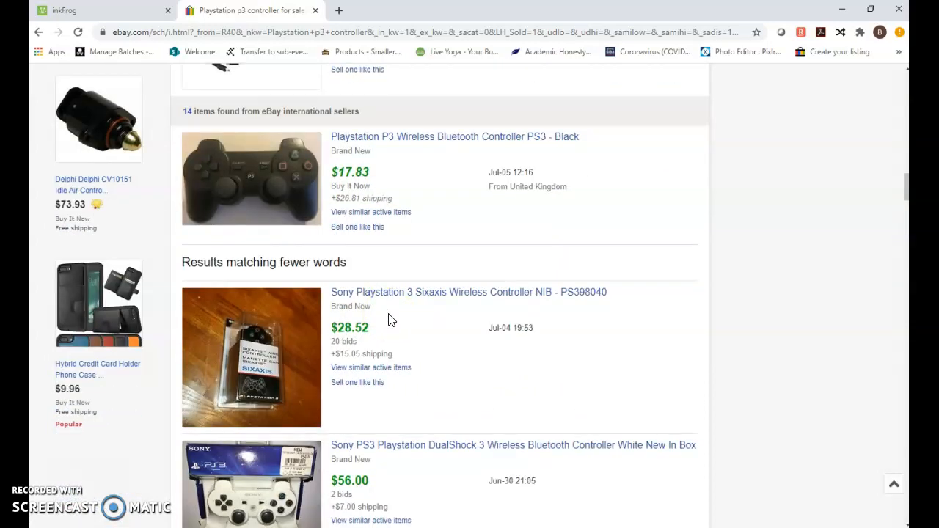
scroll(392, 319, "down", 3)
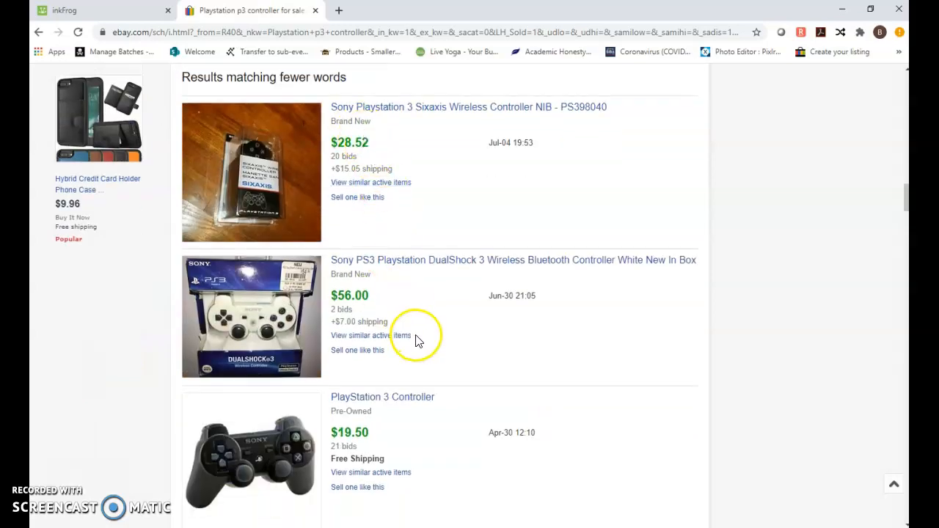
scroll(416, 353, "up", 10)
scroll(418, 356, "up", 15)
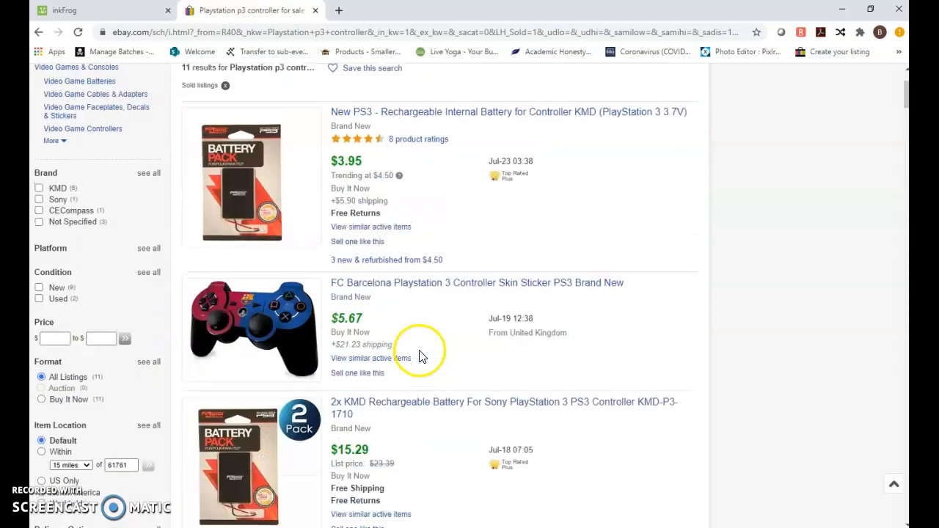
Step: Rerun the controller search through Advanced Search without the sold-listings limit and filter the results to Used condition
left_click(872, 105)
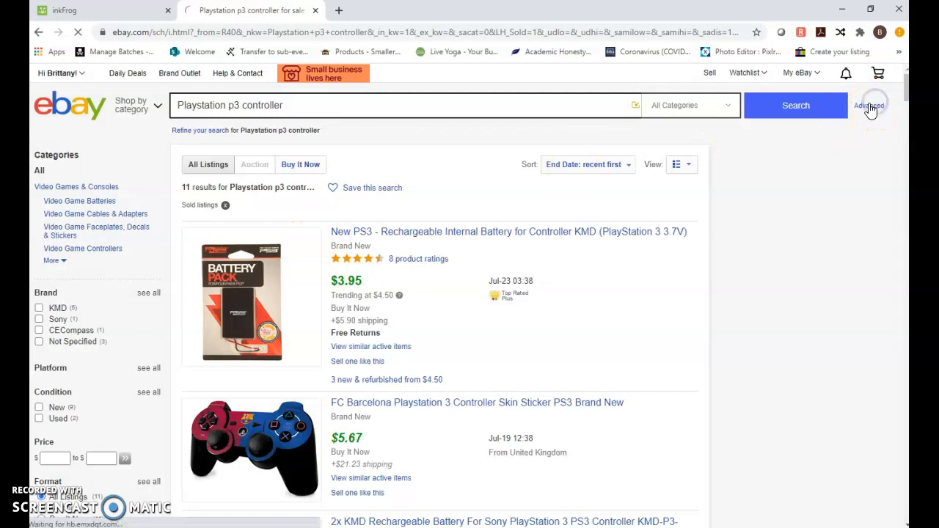
left_click(262, 409)
left_click(268, 323)
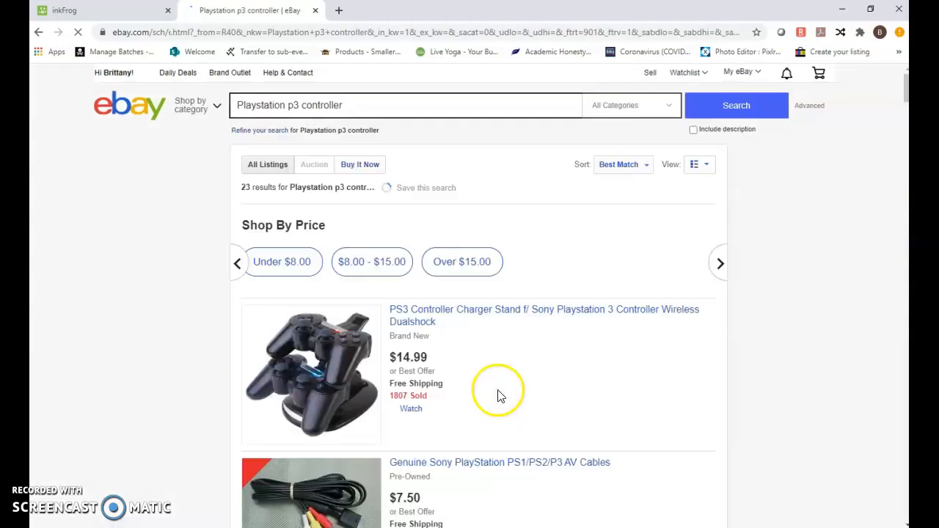
scroll(49, 374, "down", 2)
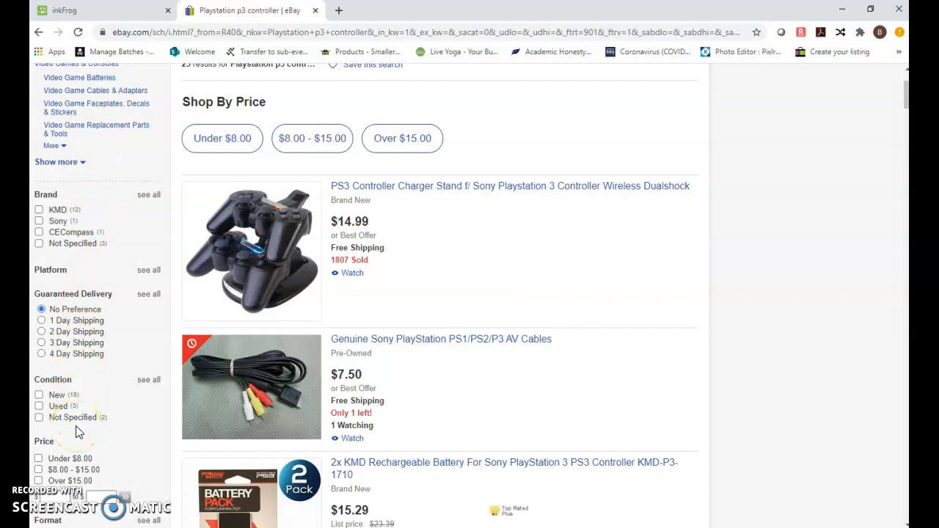
left_click(55, 406)
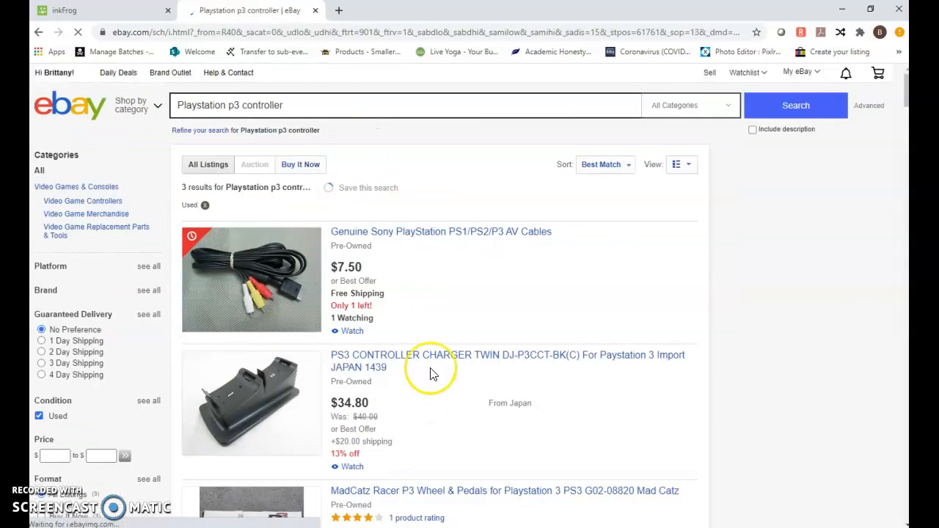
Step: Compare asking prices of used and refurbished PlayStation 3 controllers in the active listings
scroll(451, 367, "down", 4)
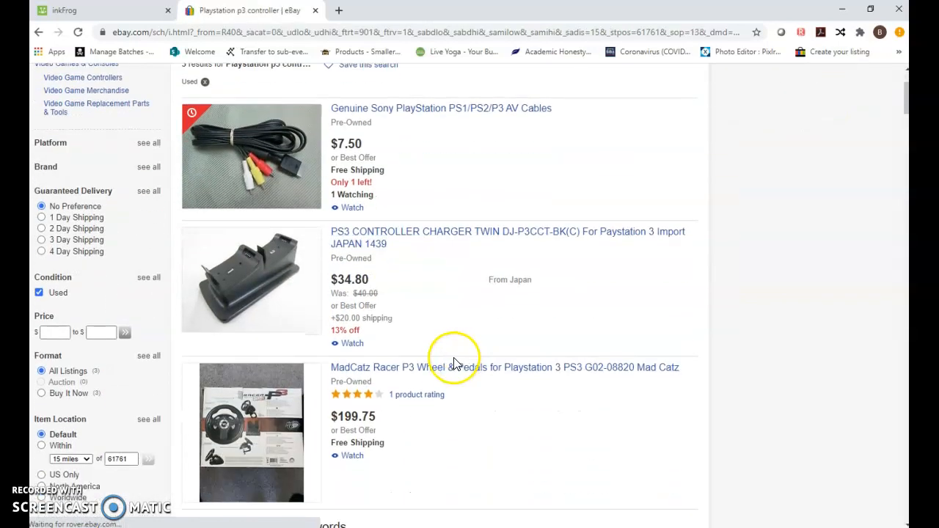
scroll(453, 362, "down", 3)
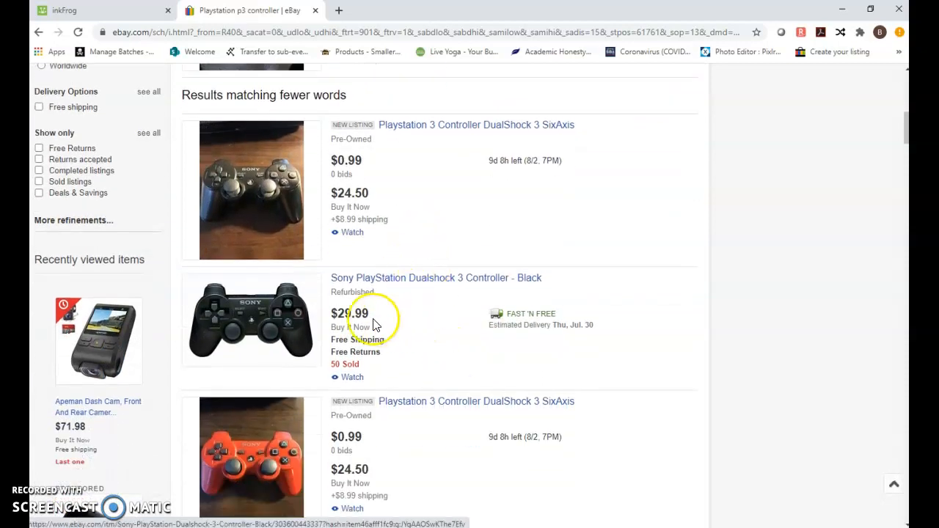
scroll(362, 319, "down", 2)
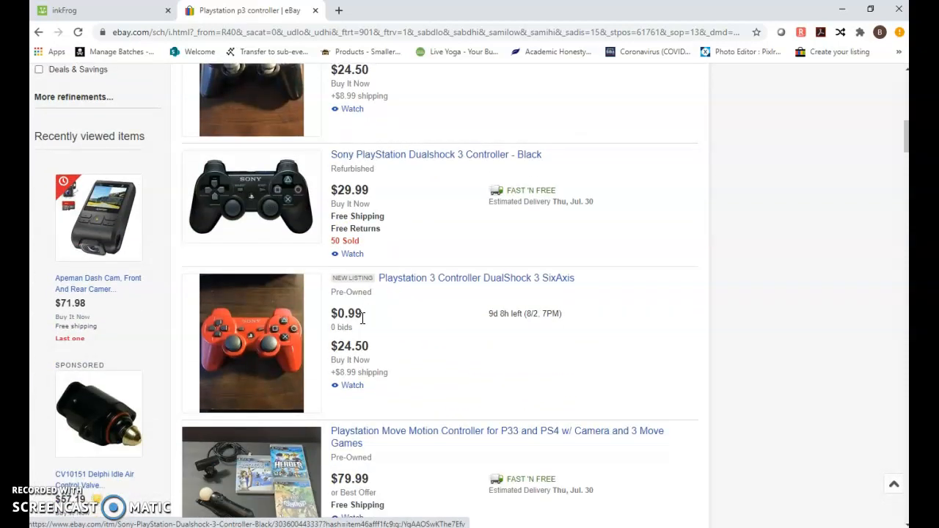
scroll(361, 319, "down", 2)
scroll(409, 328, "down", 5)
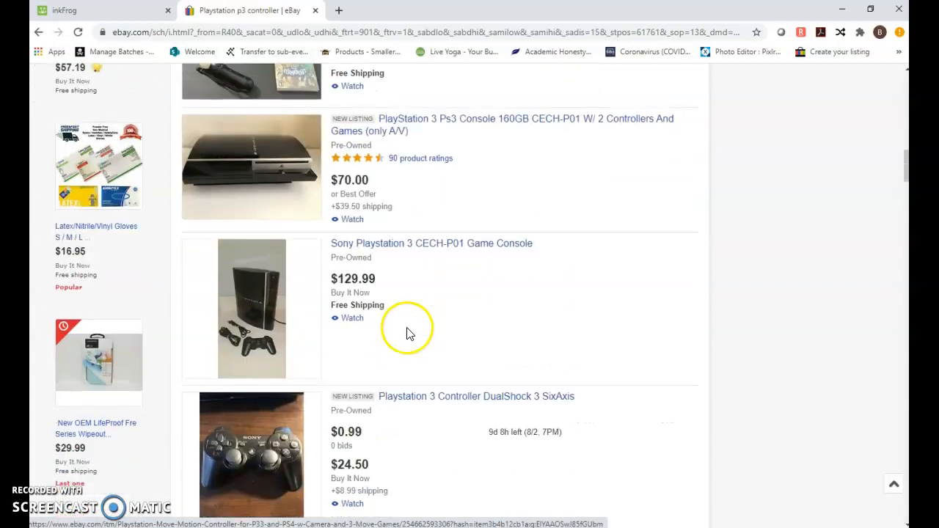
scroll(395, 336, "down", 2)
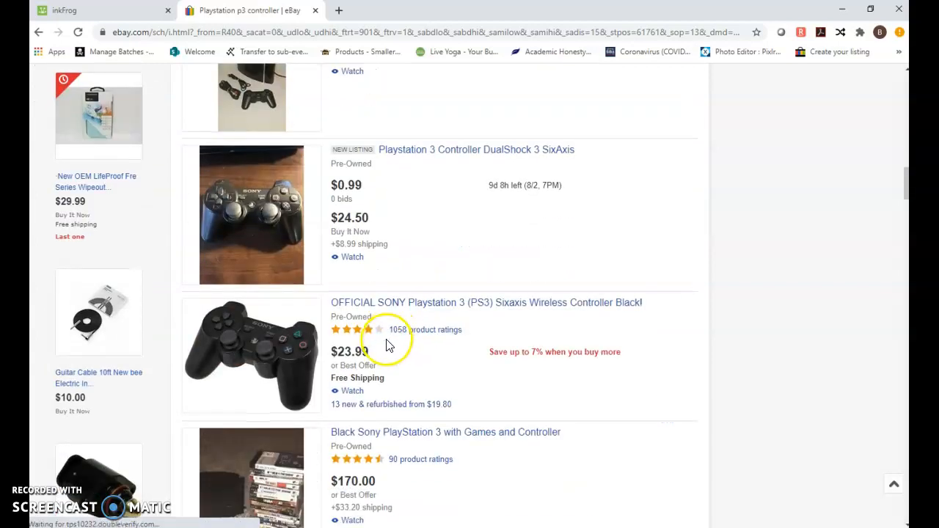
scroll(388, 353, "down", 3)
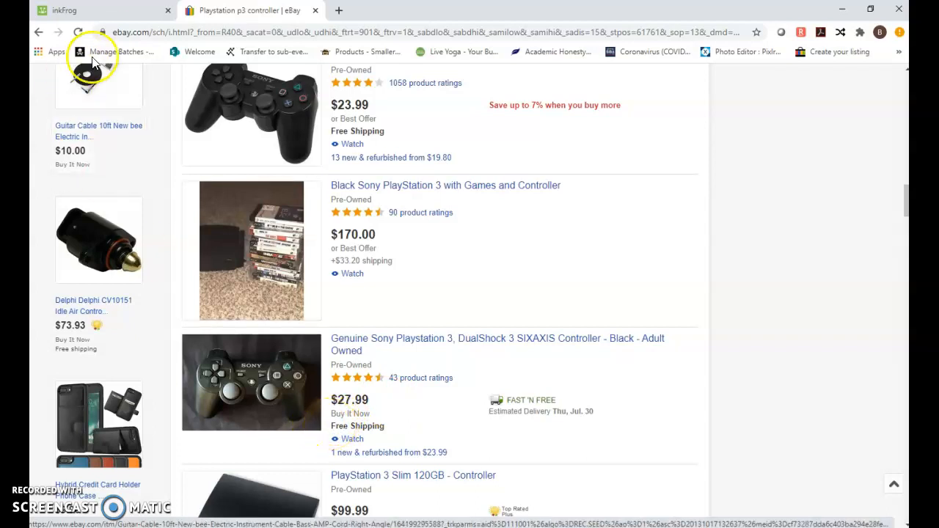
Step: Return to the inkFrog listing and set the price to $13.95 with a quantity of 1
left_click(117, 11)
left_click(228, 220)
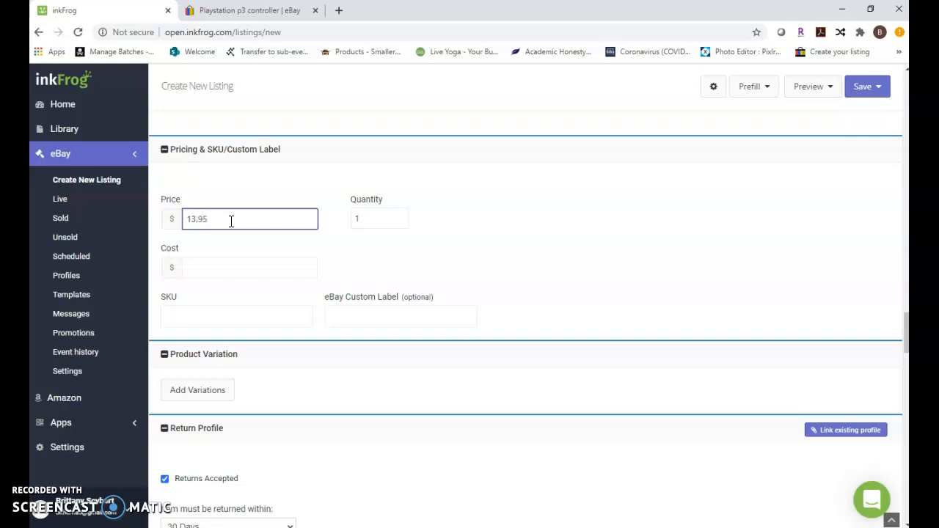
left_click(383, 219)
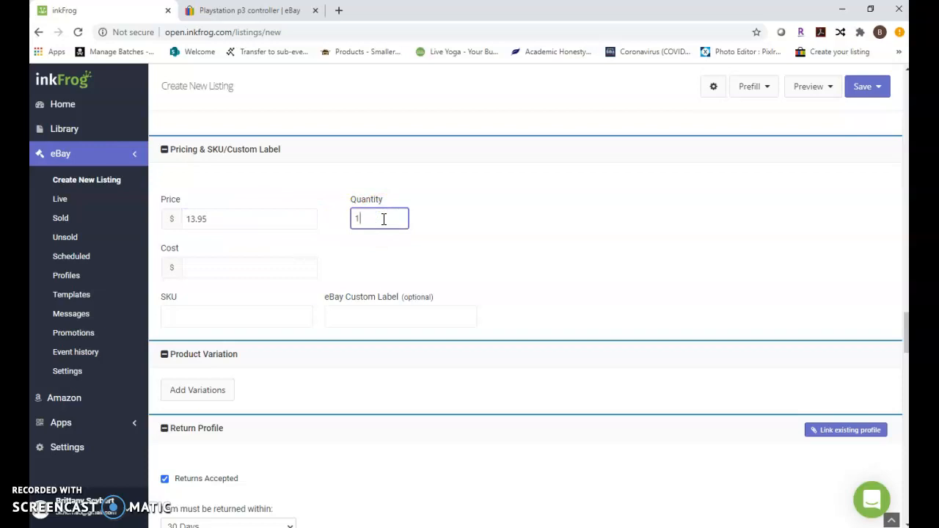
left_click(235, 268)
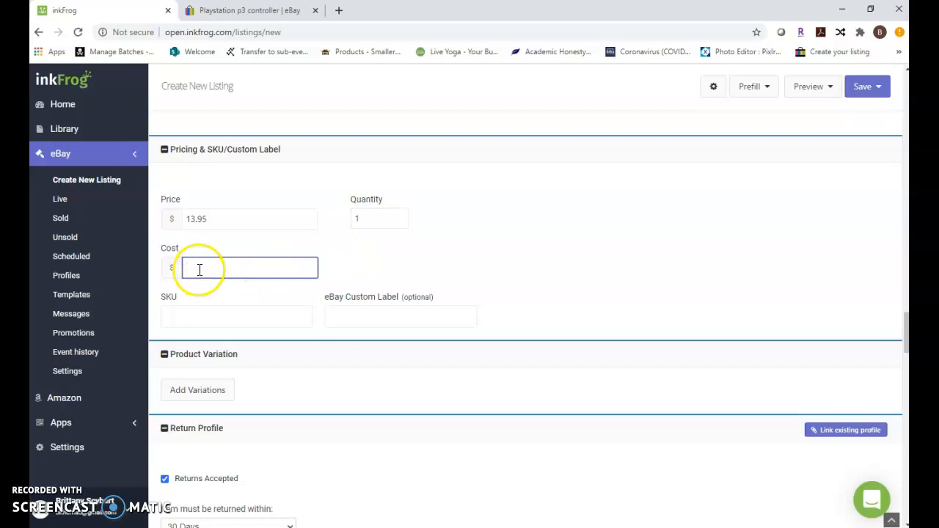
Step: Look up the controller's SKU in the inventory spreadsheet and enter $5.00 as the listing's SKU
left_click(195, 315)
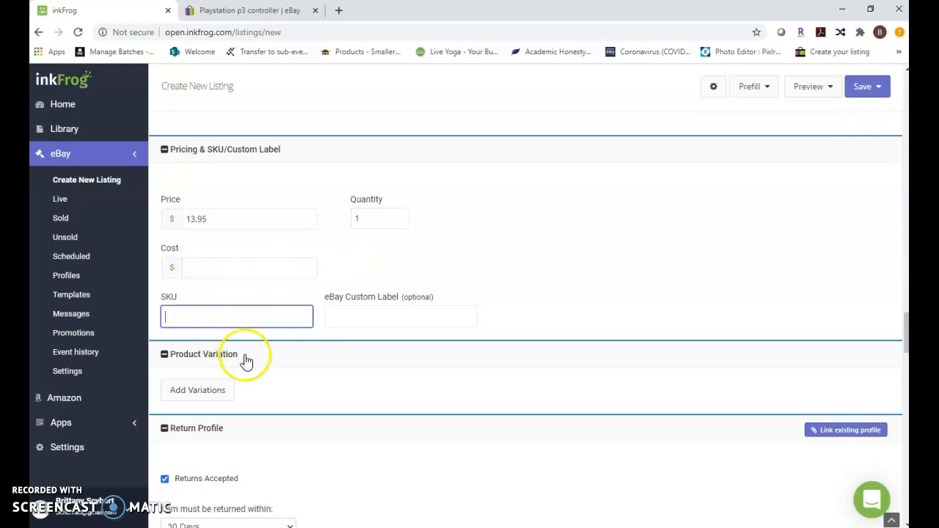
key("alt+Tab")
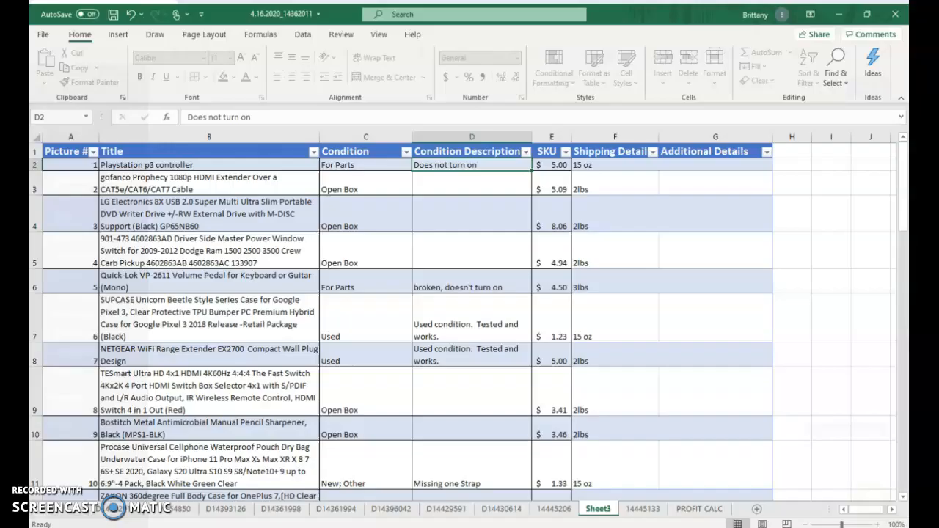
left_click(558, 162)
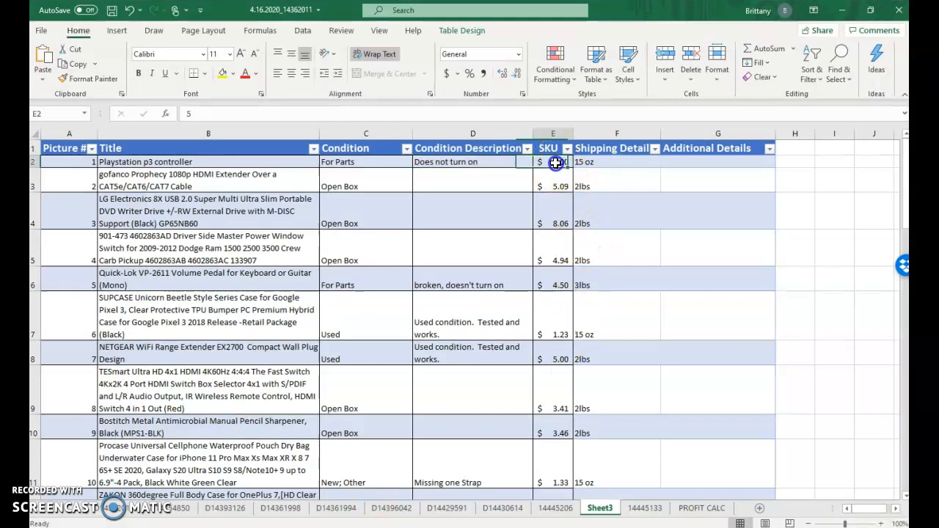
left_click(843, 9)
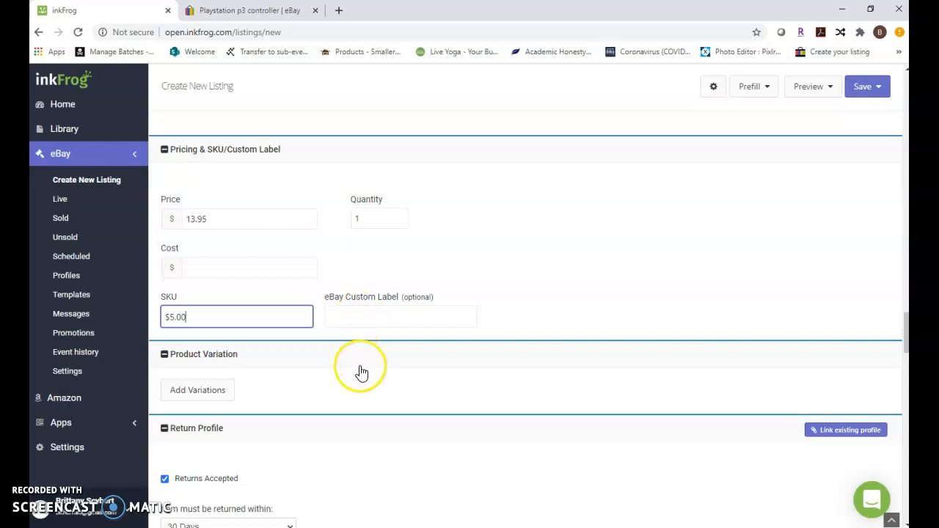
Step: Link the existing FREE RETURNS return profile to the listing
scroll(359, 373, "down", 3)
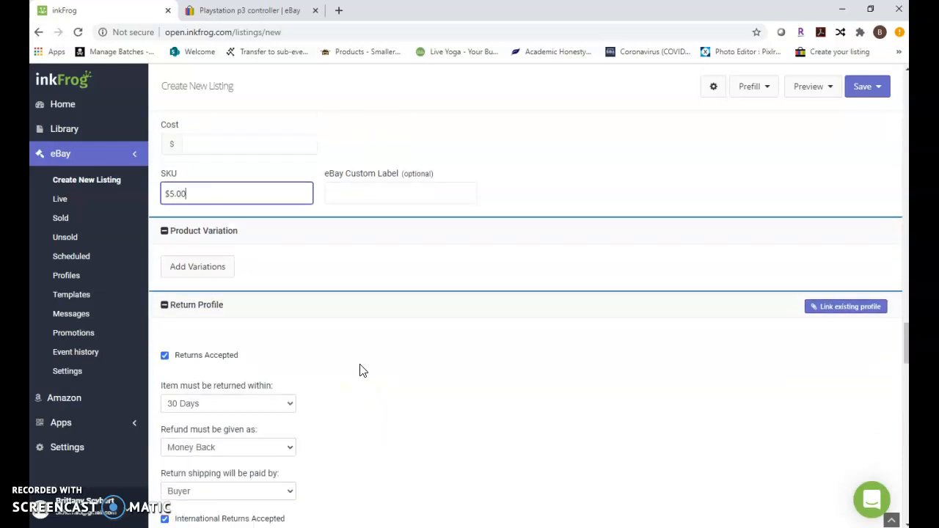
left_click(269, 238)
scroll(287, 315, "down", 3)
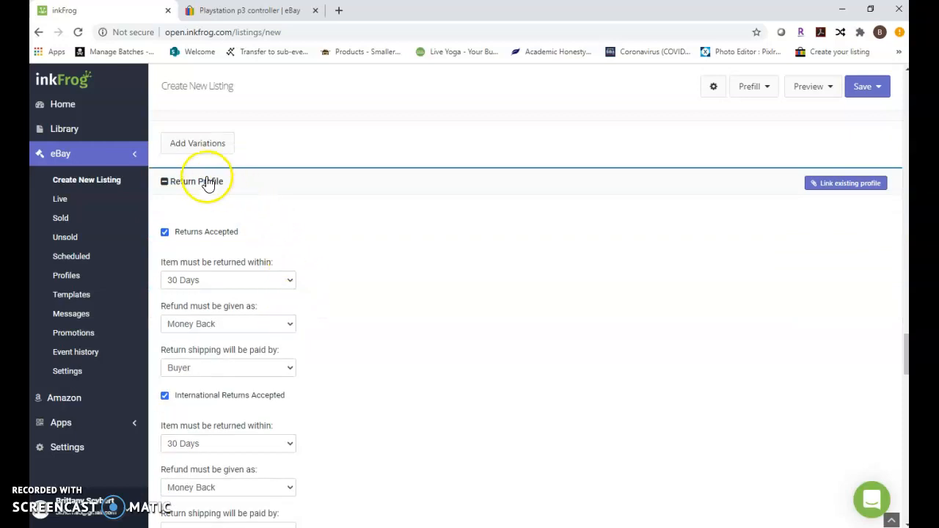
left_click(851, 187)
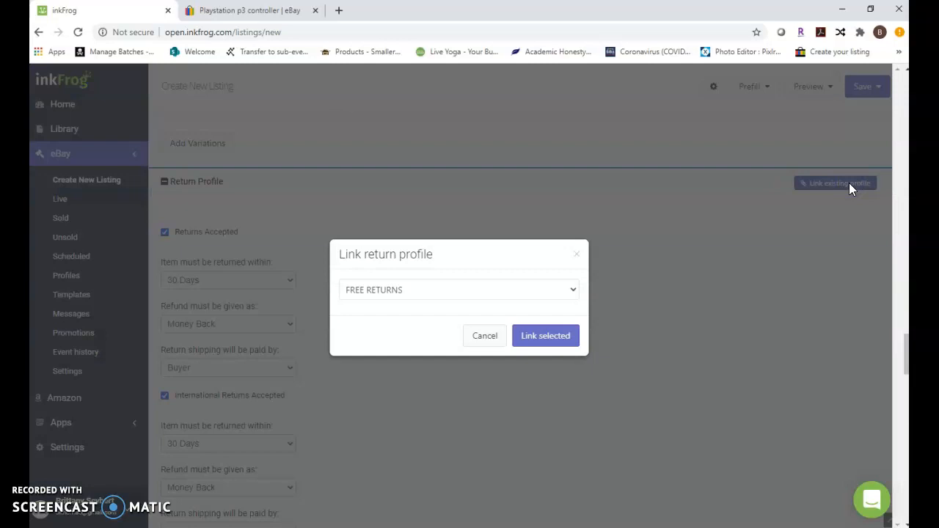
left_click(530, 291)
left_click(365, 318)
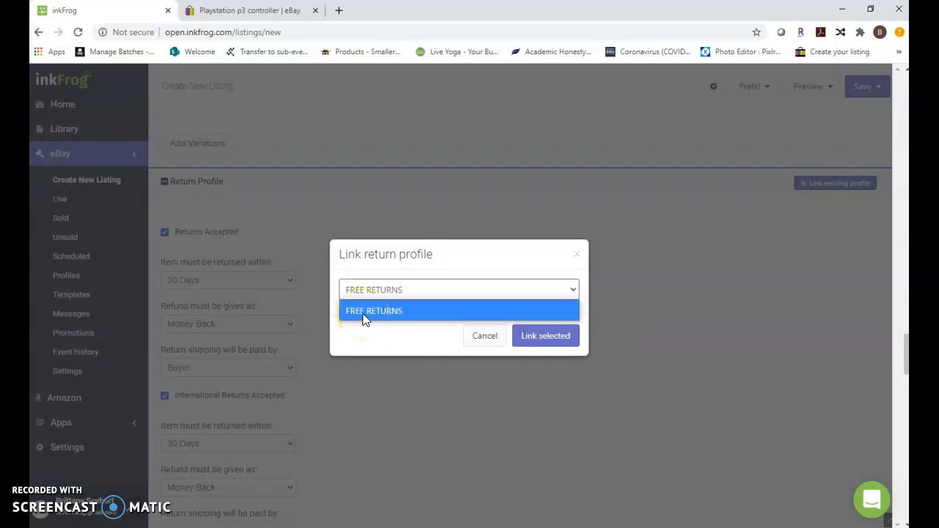
left_click(362, 313)
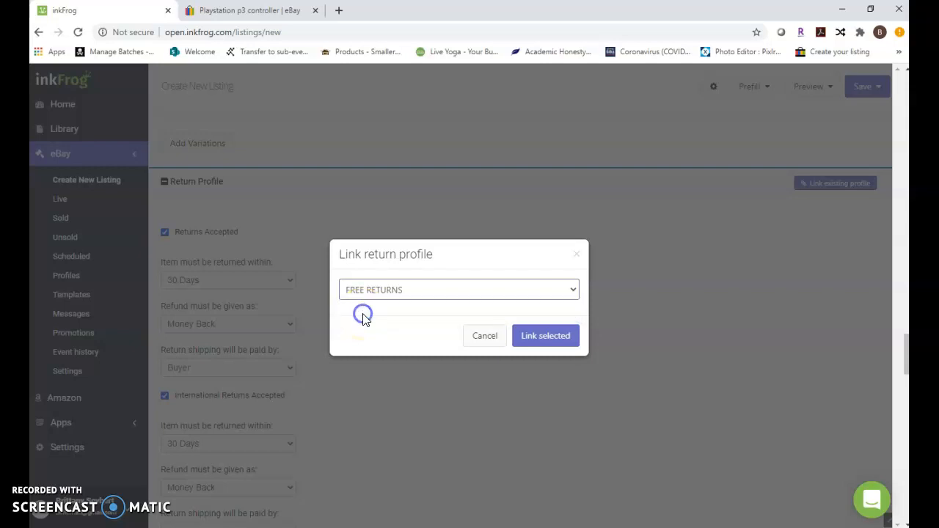
left_click(549, 341)
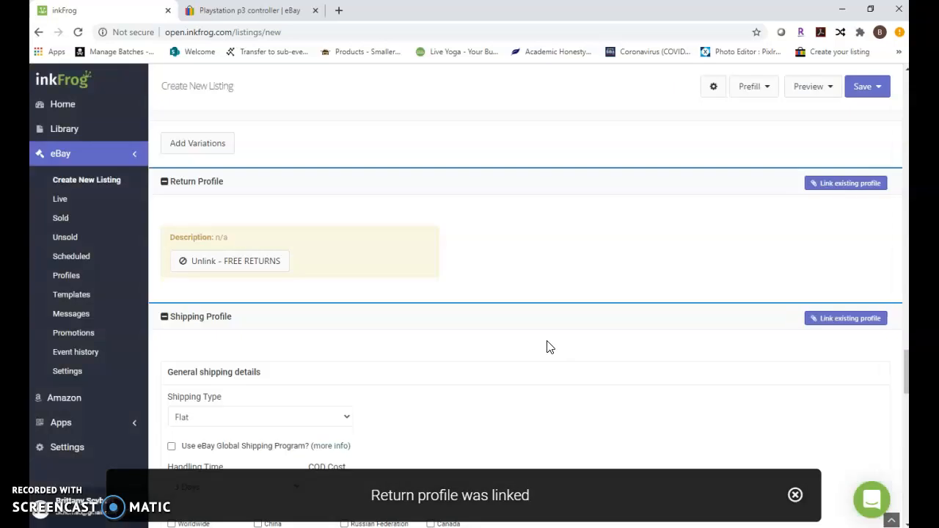
scroll(550, 347, "down", 3)
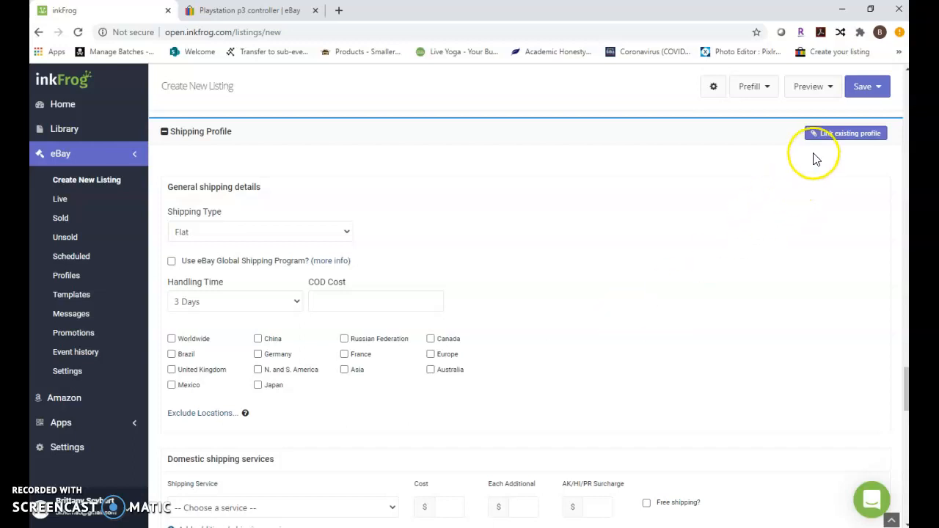
left_click(841, 141)
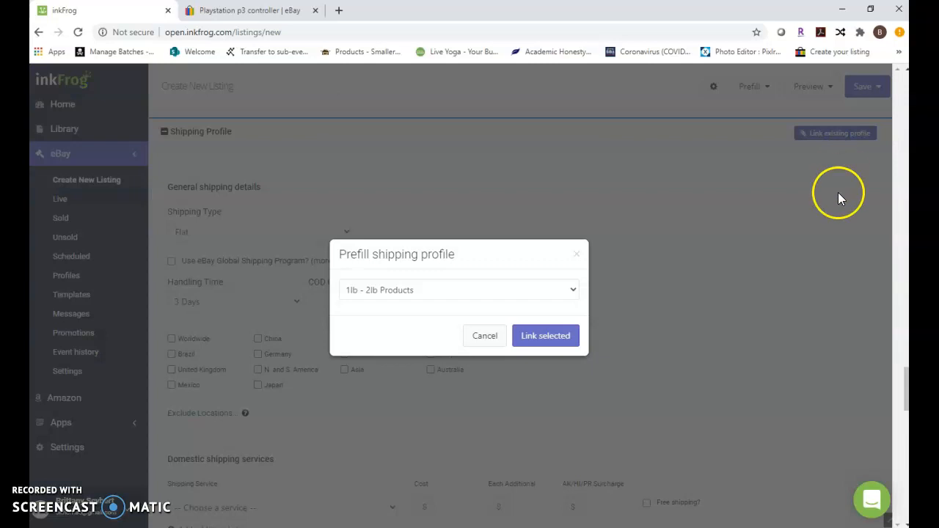
left_click(458, 293)
left_click_drag(457, 296, 407, 376)
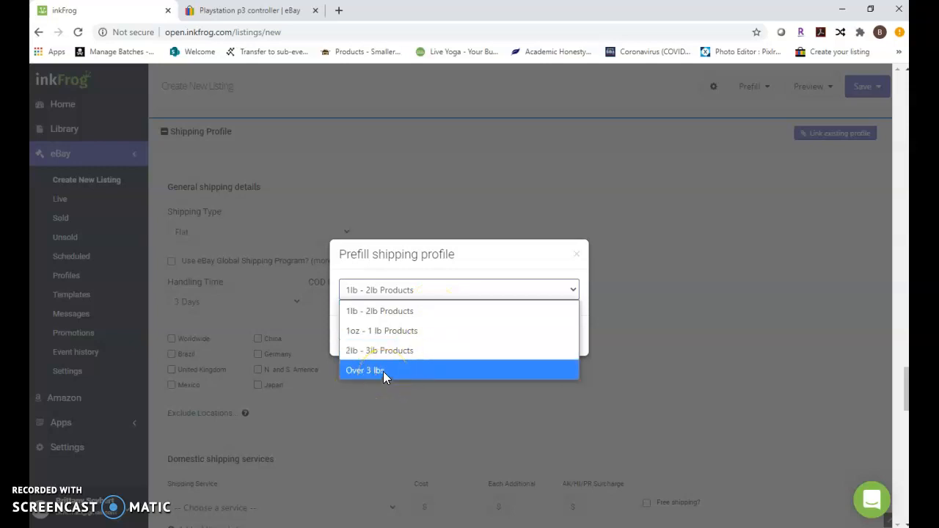
left_click(625, 337)
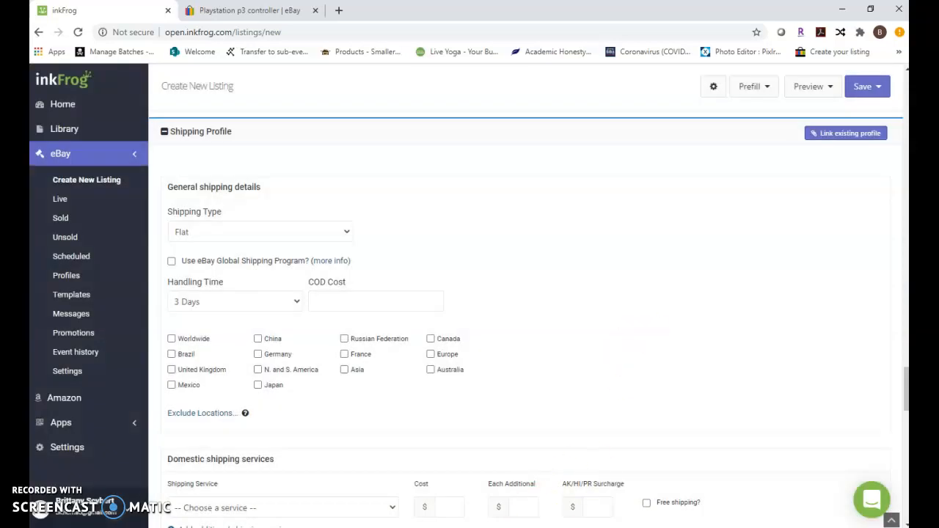
Step: Look up the controller's shipping weight in the inventory spreadsheet and link the 1oz - 1 lb Products shipping profile to the inkFrog listing
key("alt+Tab")
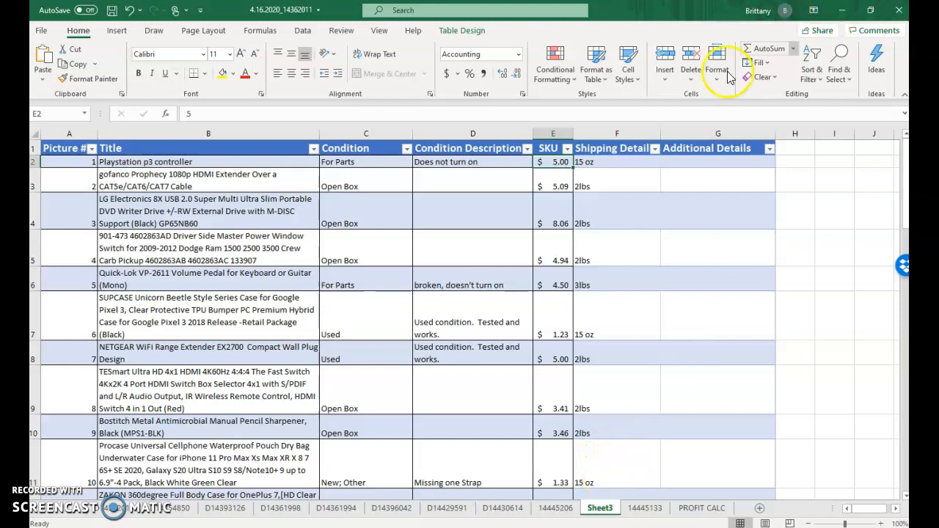
left_click(597, 163)
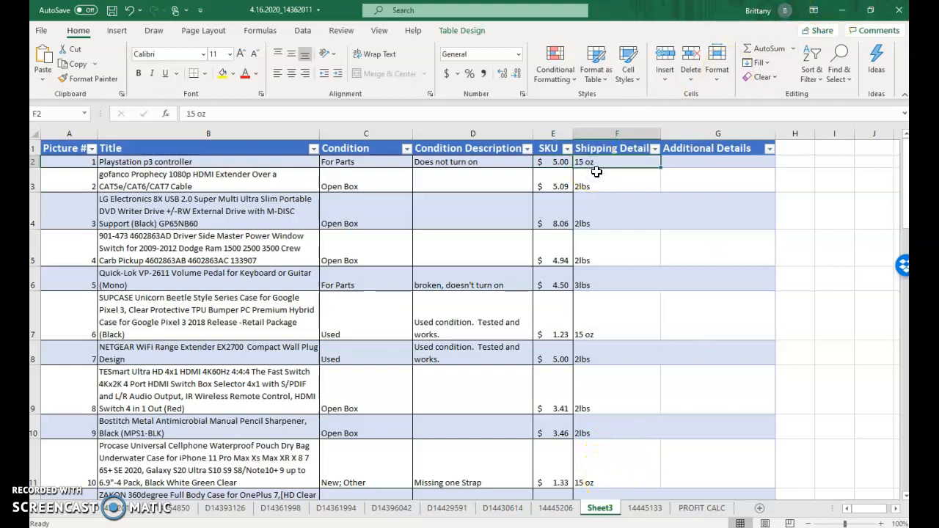
left_click(842, 10)
left_click(841, 128)
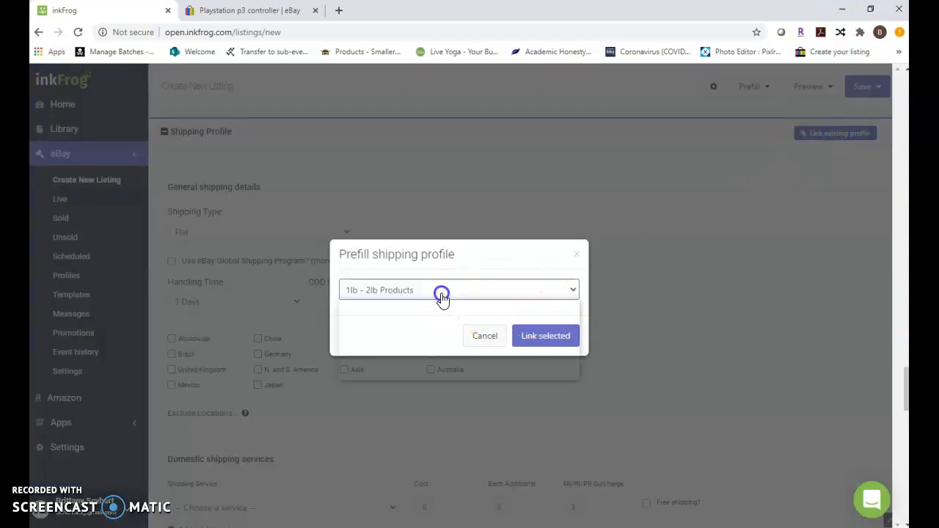
left_click(440, 294)
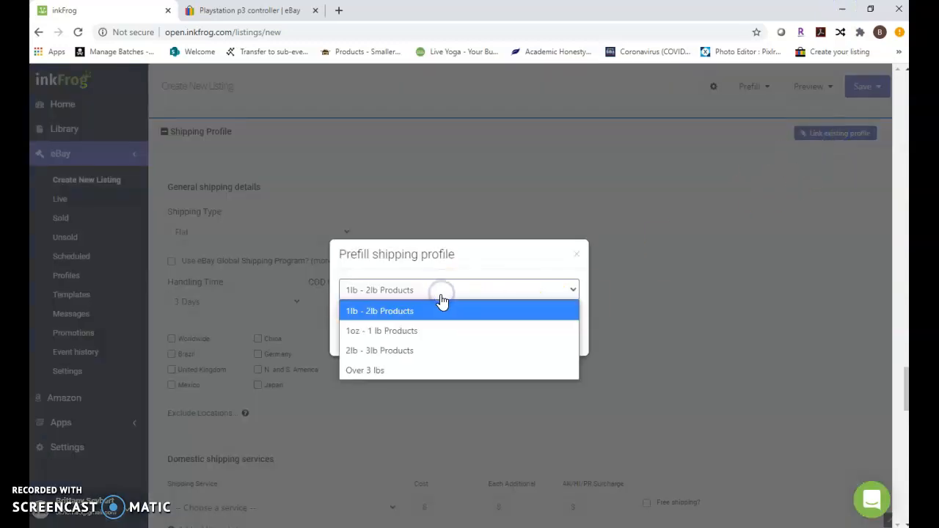
left_click(416, 334)
left_click(552, 339)
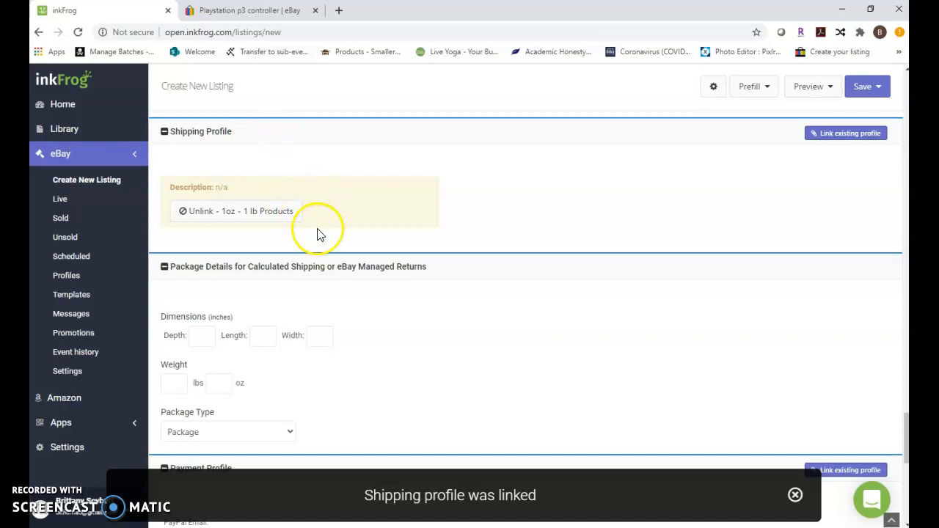
Step: Recheck the controller's shipping detail in the spreadsheet and set the listing's package weight to 0 lbs 15 oz
scroll(416, 299, "down", 1)
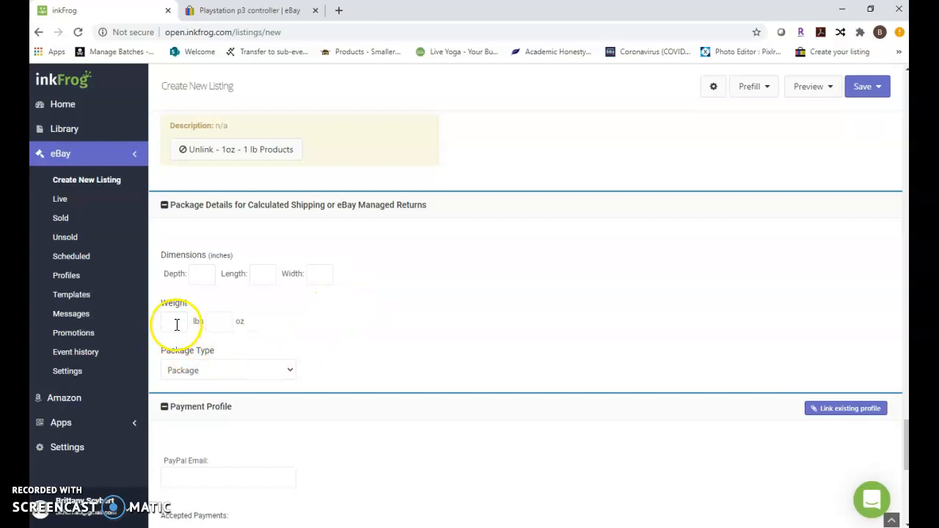
left_click(293, 527)
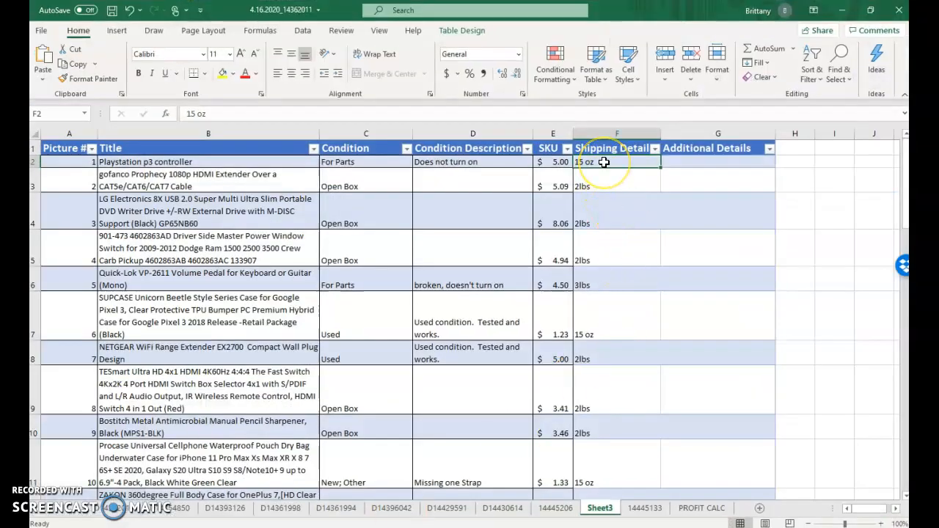
left_click(605, 162)
left_click(842, 9)
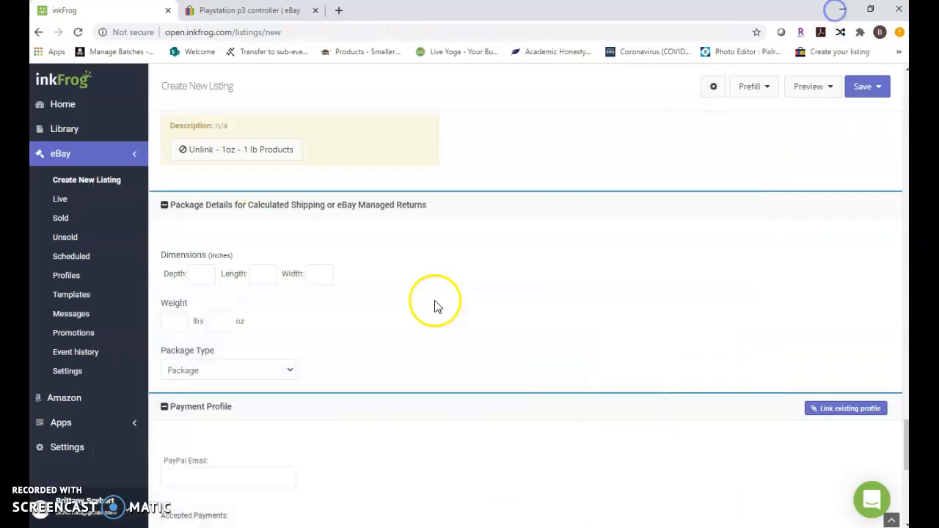
left_click(173, 322)
left_click(232, 325)
left_click(287, 335)
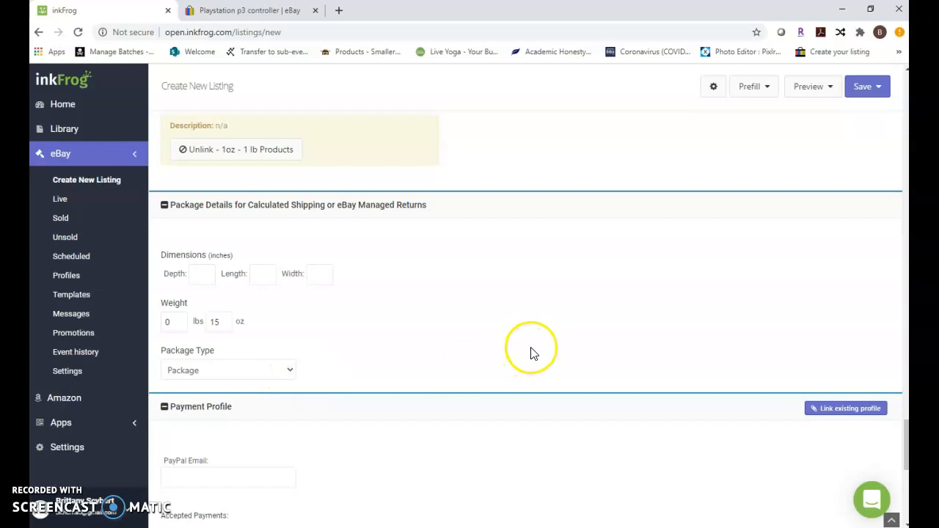
Step: Link the existing PAYPAL payment profile to the listing
scroll(534, 354, "down", 3)
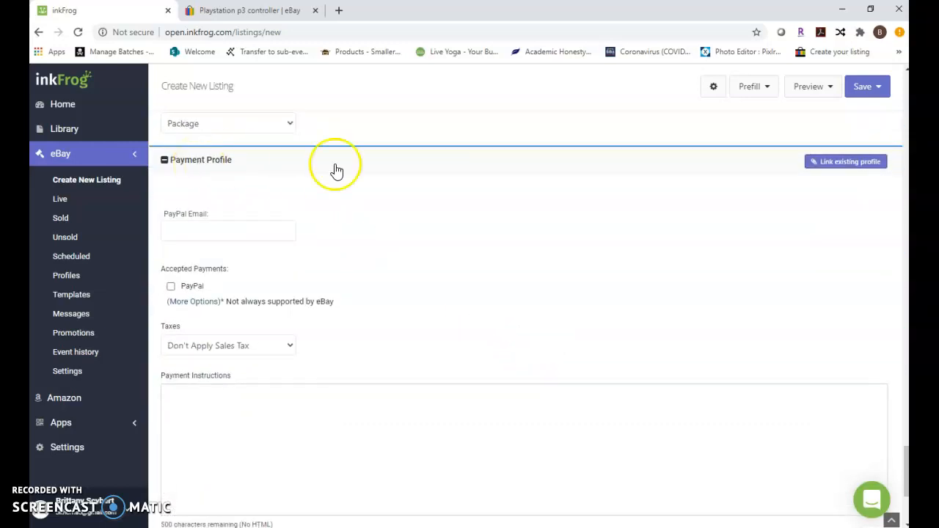
left_click(842, 168)
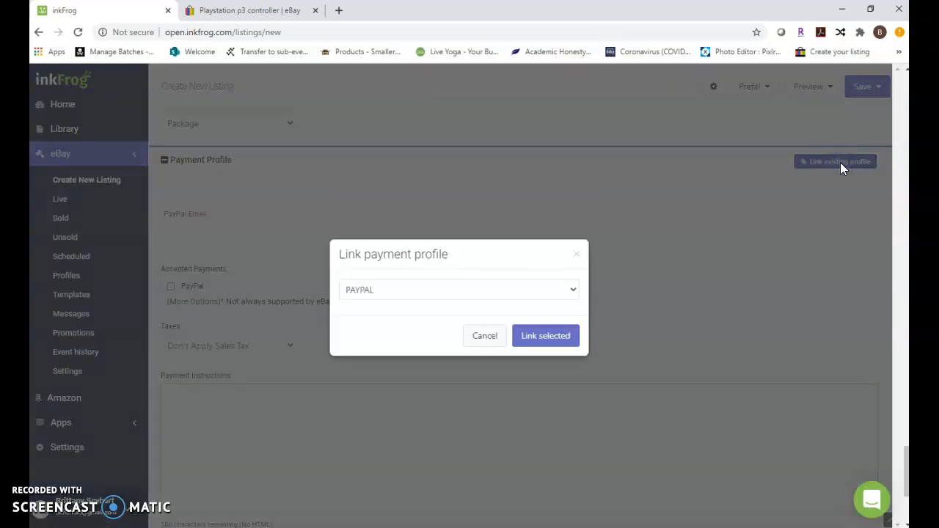
left_click(558, 291)
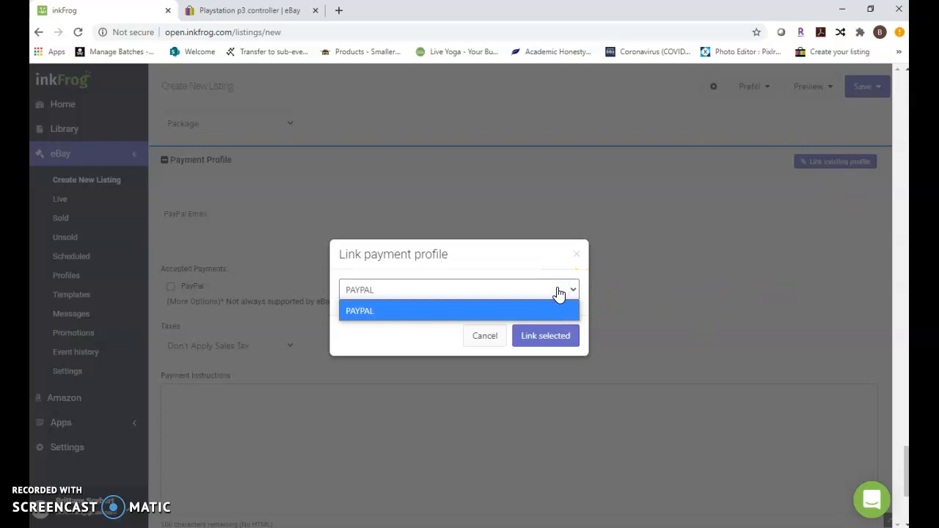
left_click(558, 291)
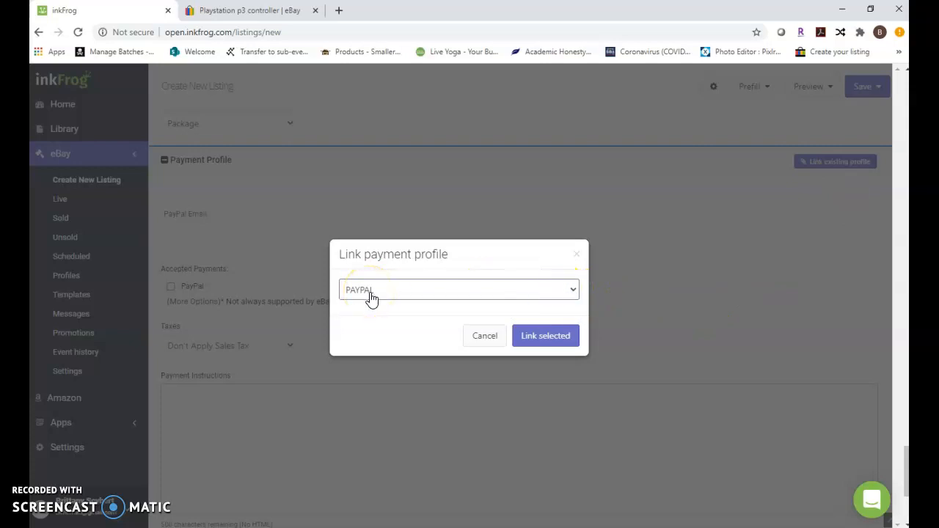
left_click(555, 342)
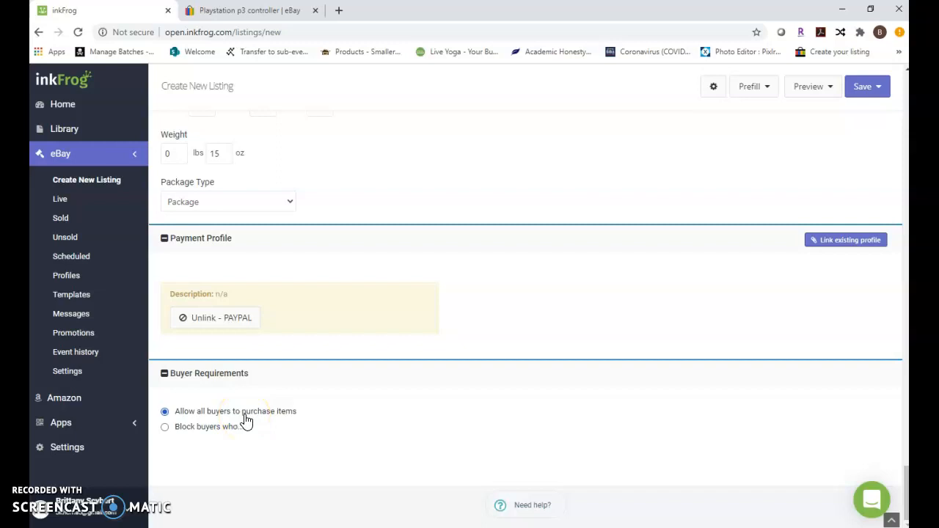
Step: Save the finished controller listing to the library and start a new listing from scratch
left_click(865, 90)
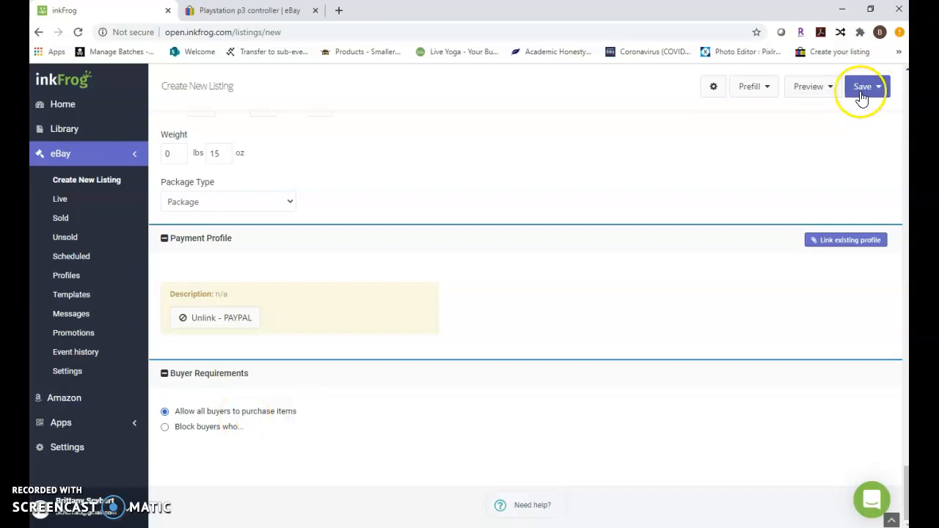
left_click(777, 123)
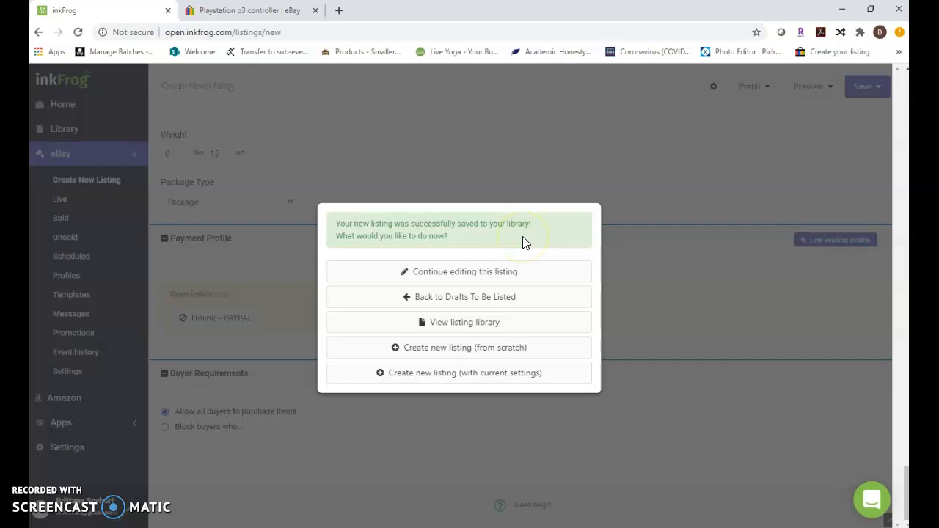
left_click(518, 357)
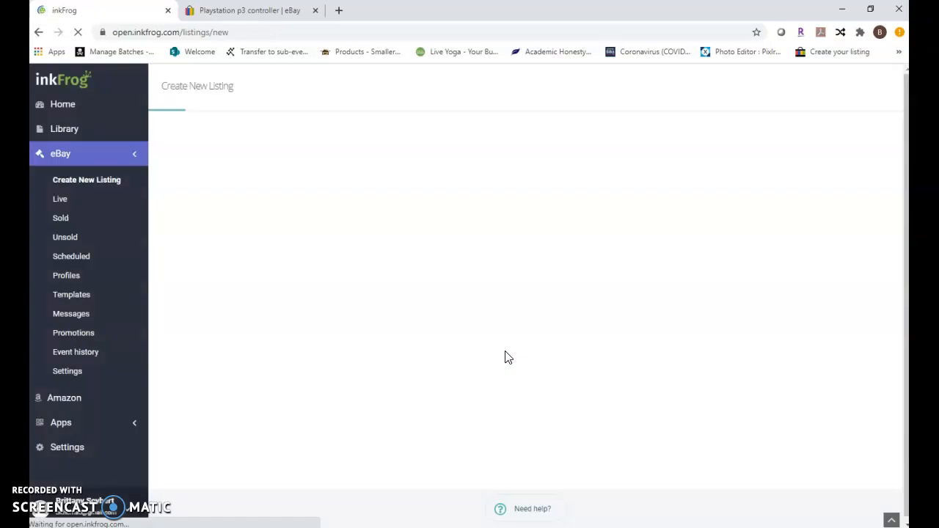
left_click(620, 286)
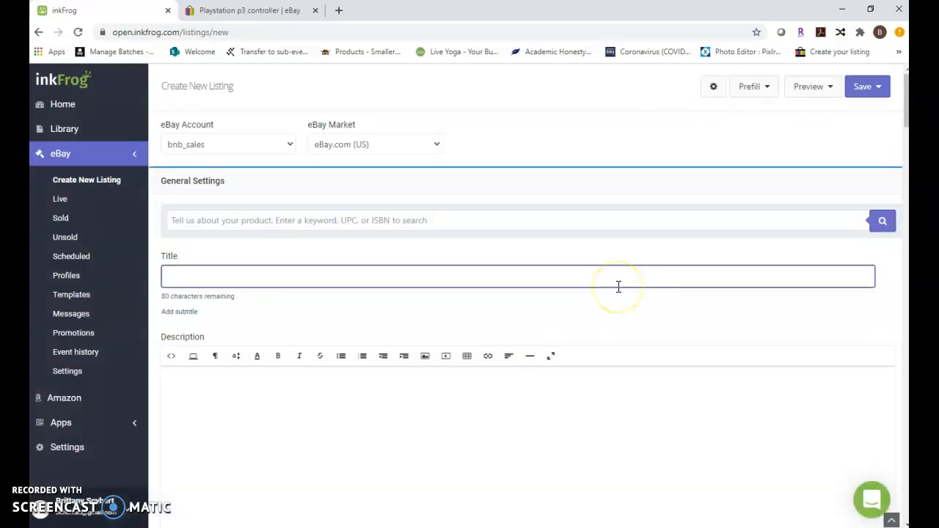